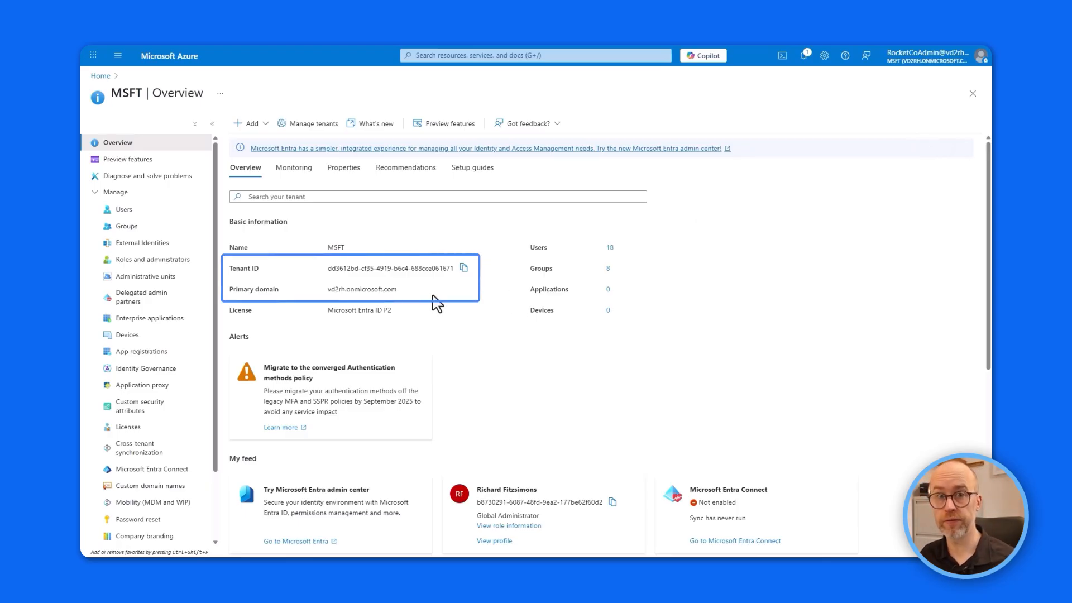
List the tenant's groups, open Front Line Device Users, and view its direct members.
left_click(134, 227)
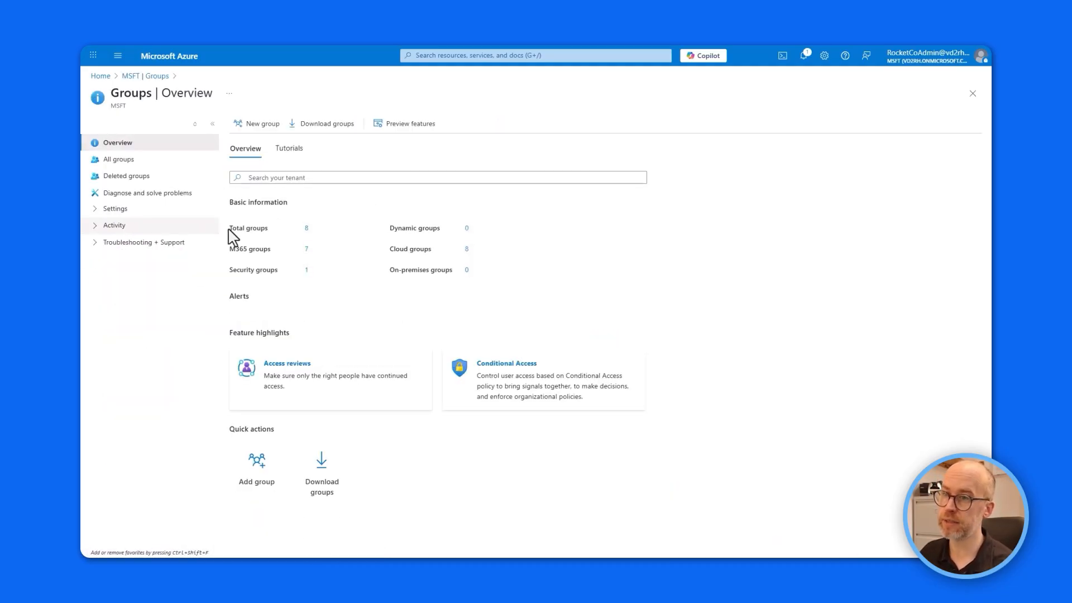
left_click(307, 229)
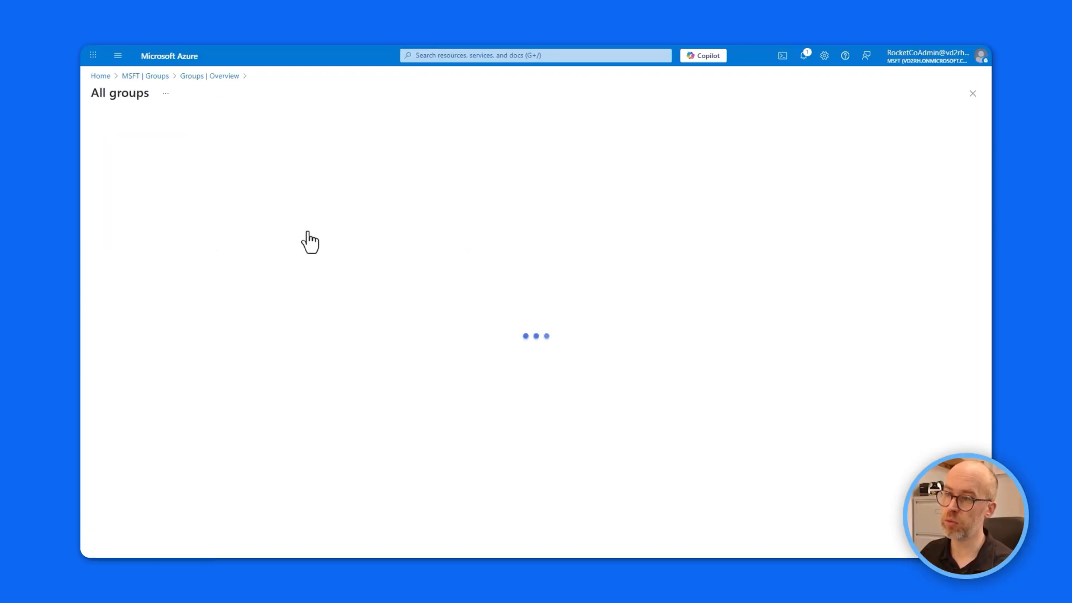
left_click(204, 301)
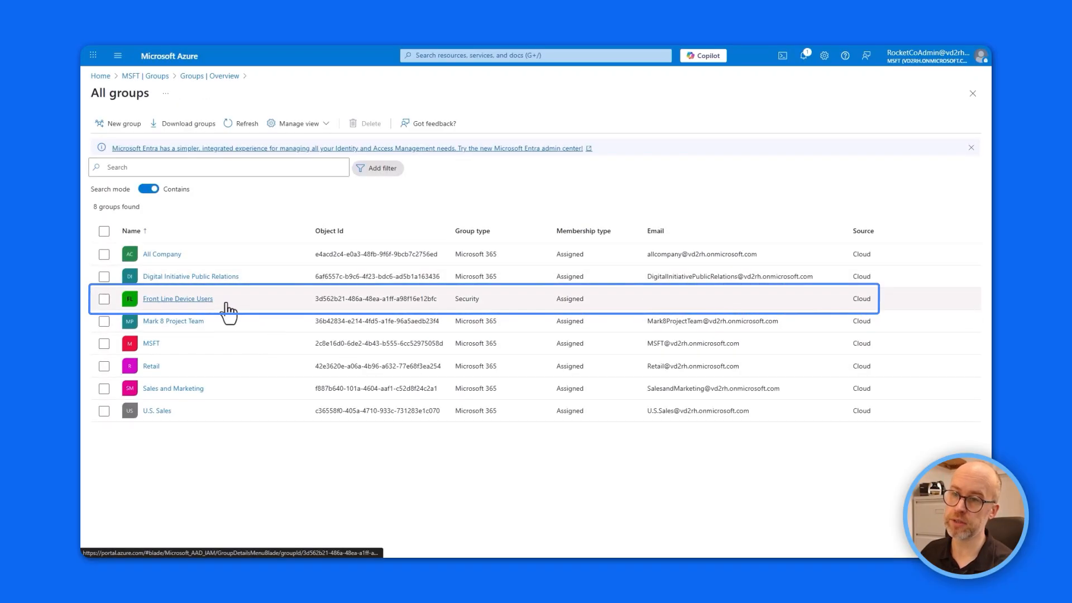
left_click(196, 305)
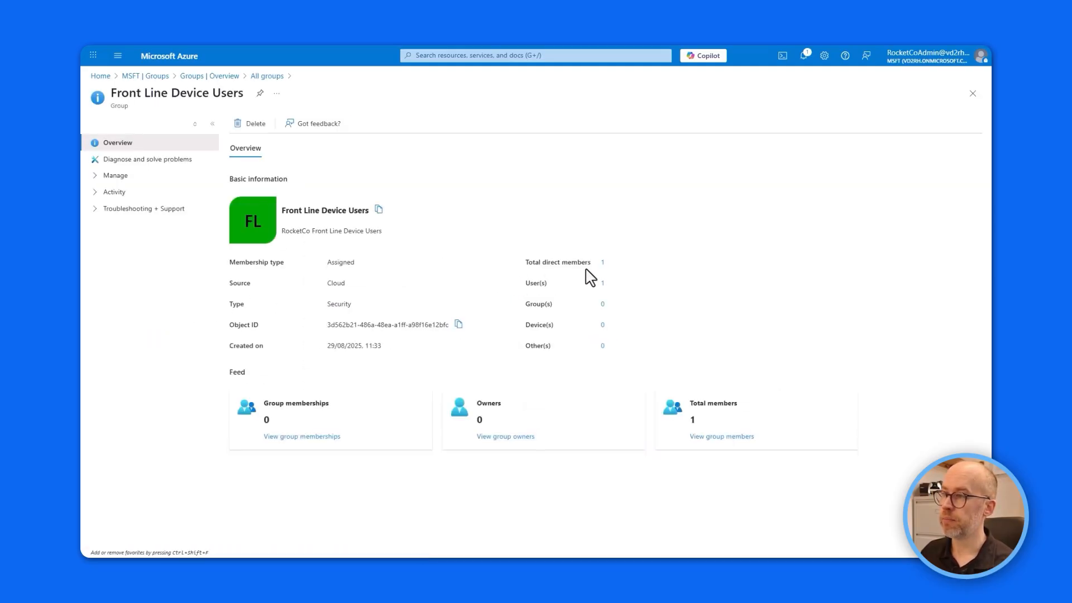
left_click(603, 262)
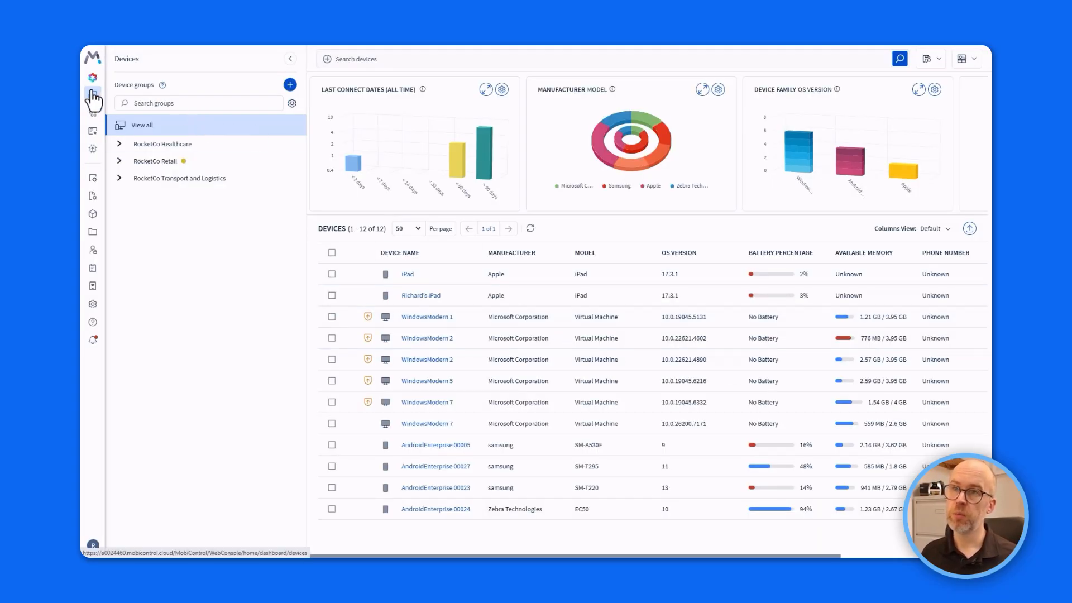
Go to Global settings > Services > Directory and start a new Microsoft Entra ID connection.
left_click(95, 65)
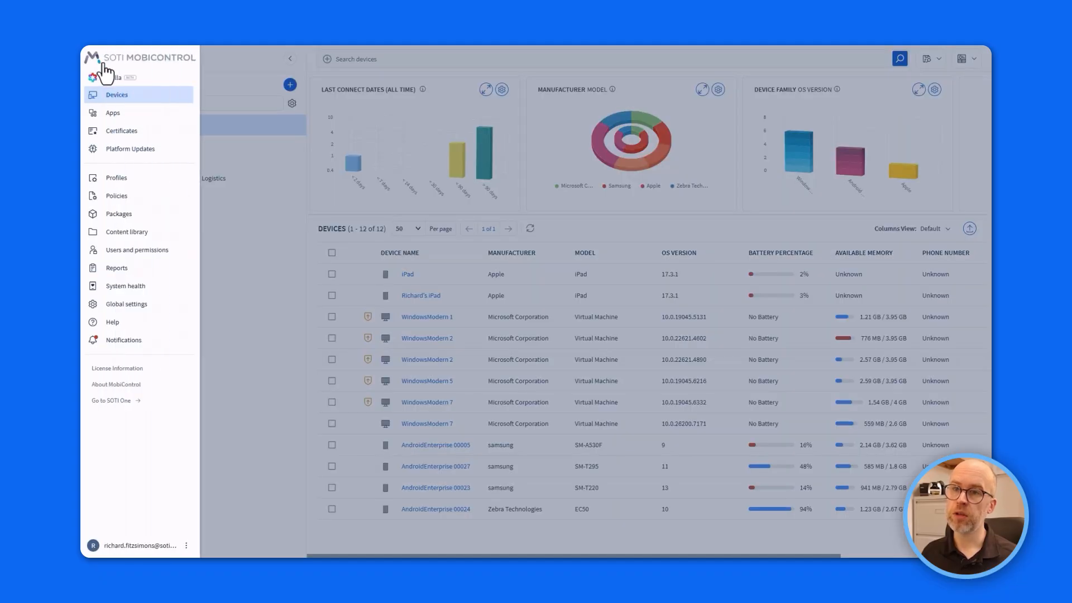
left_click(142, 306)
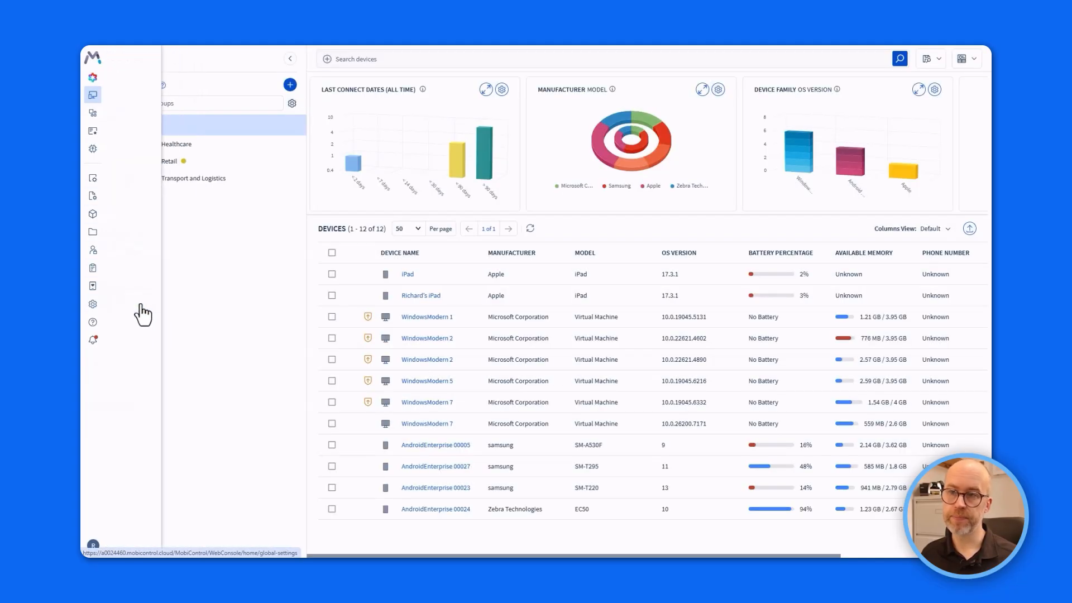
scroll(153, 275, "down", 3)
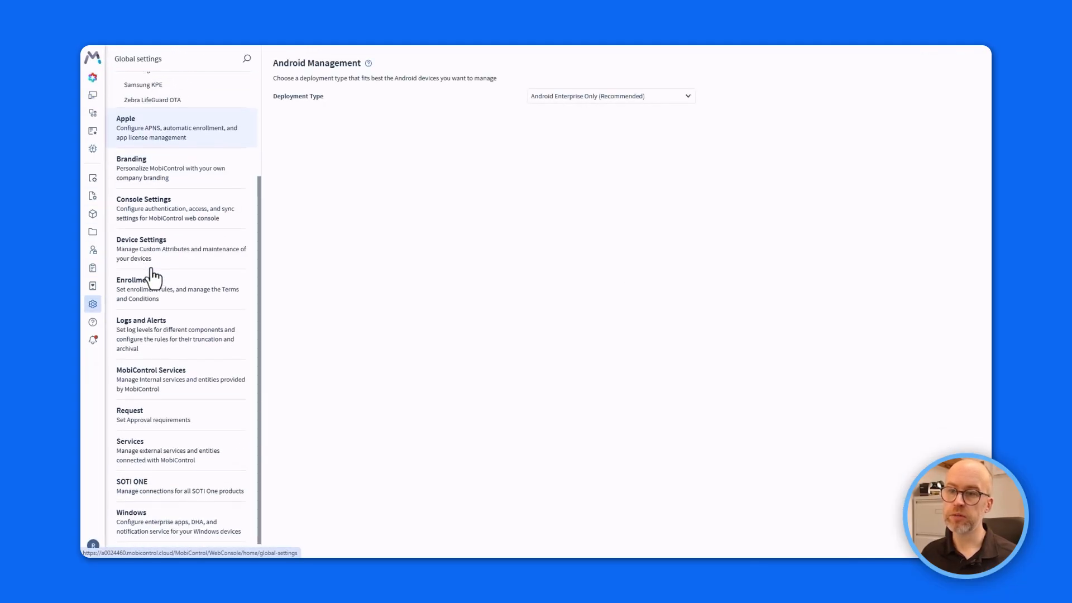
left_click(175, 452)
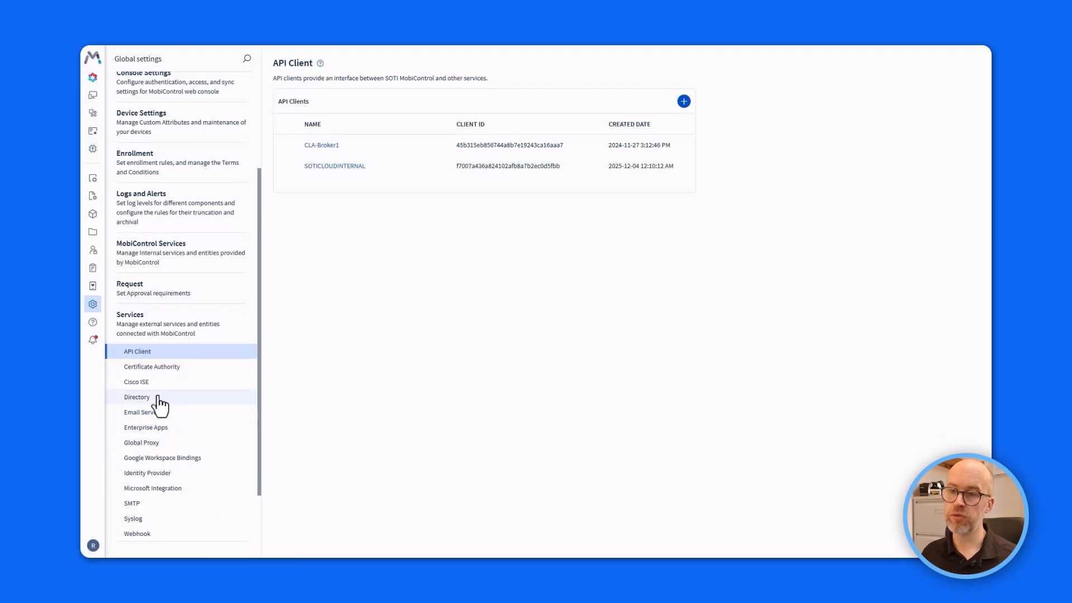
left_click(160, 399)
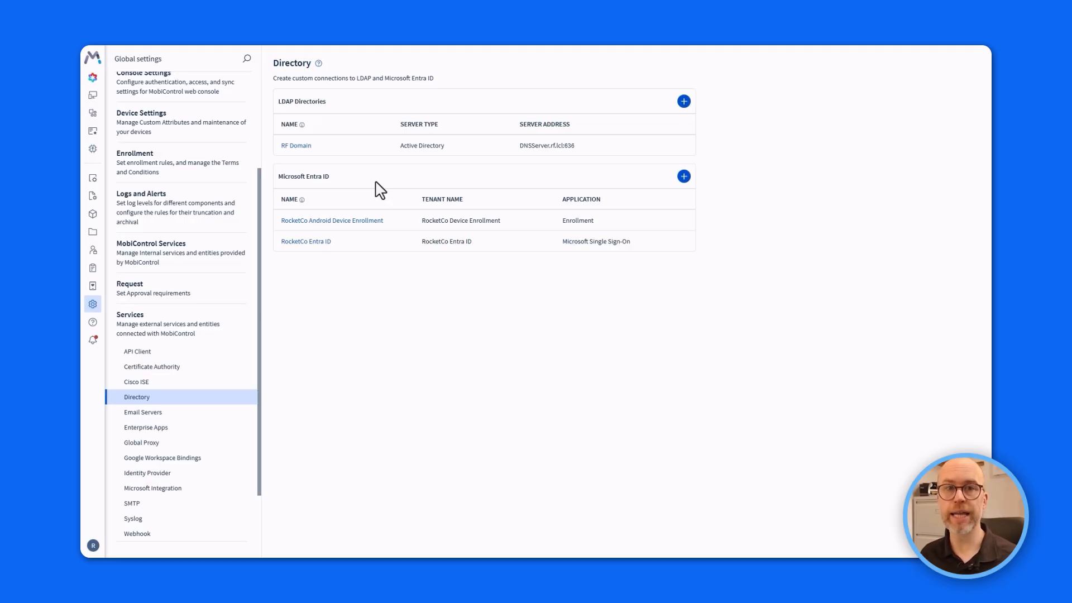
left_click(684, 176)
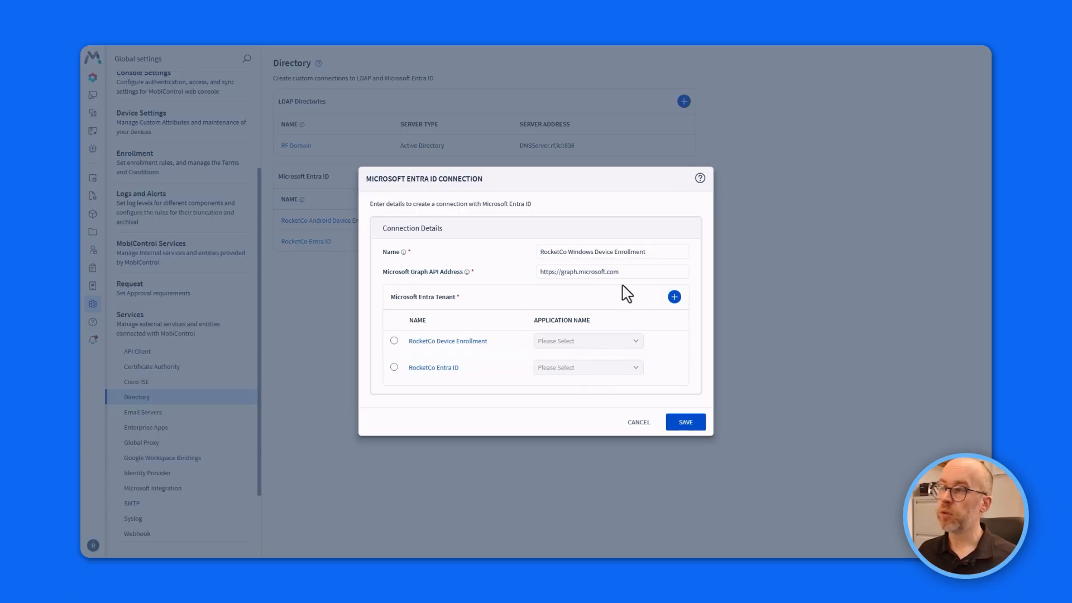
Add a Microsoft Entra tenant named RocketCo Windows Enrollment and move through its domain and ID fields.
left_click(674, 297)
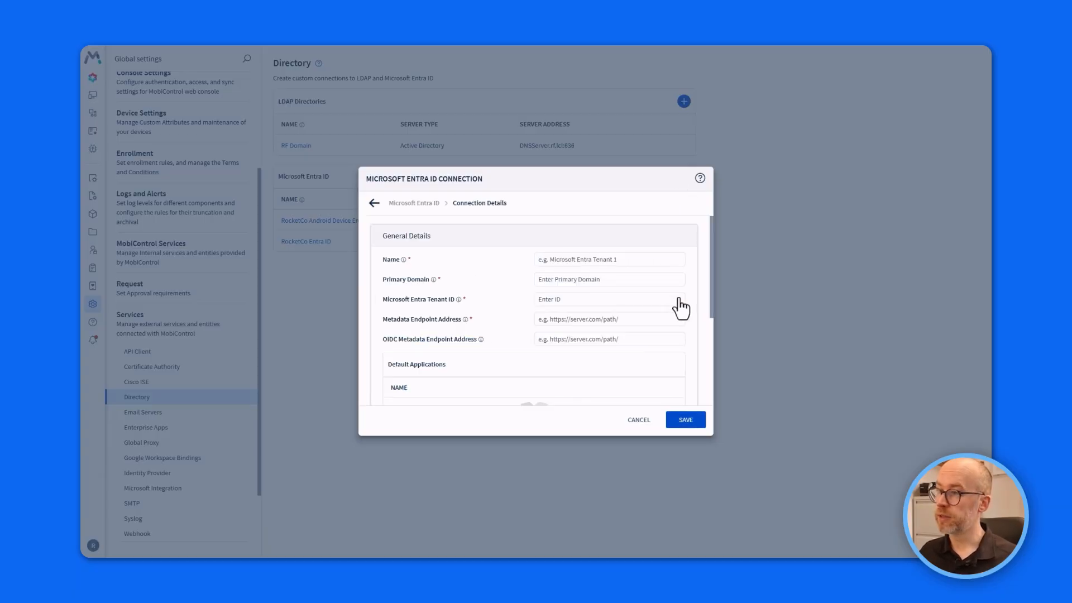
left_click(587, 279)
left_click(591, 299)
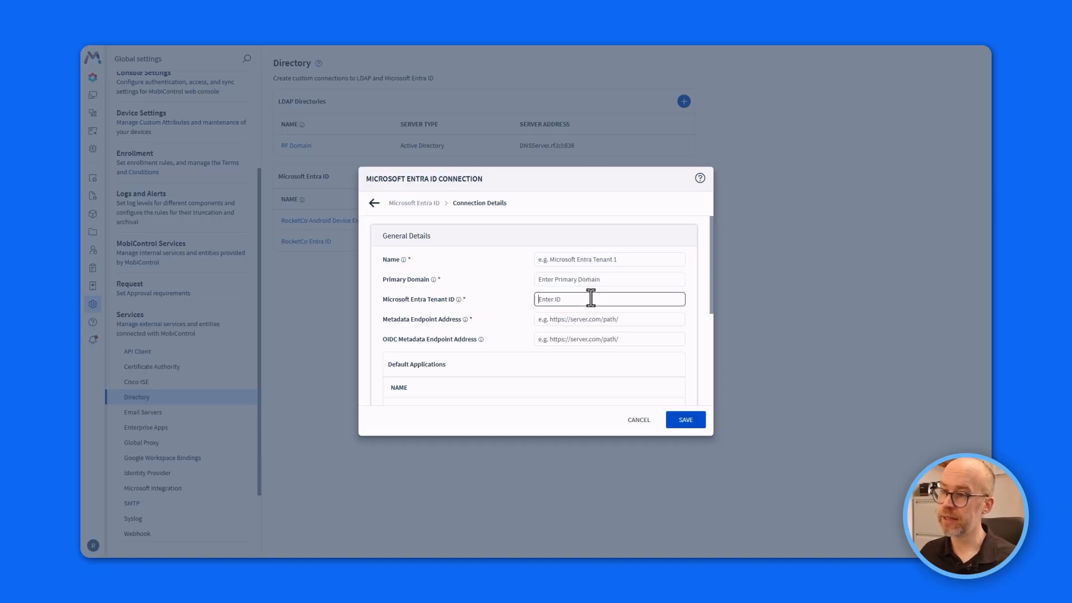
left_click(591, 318)
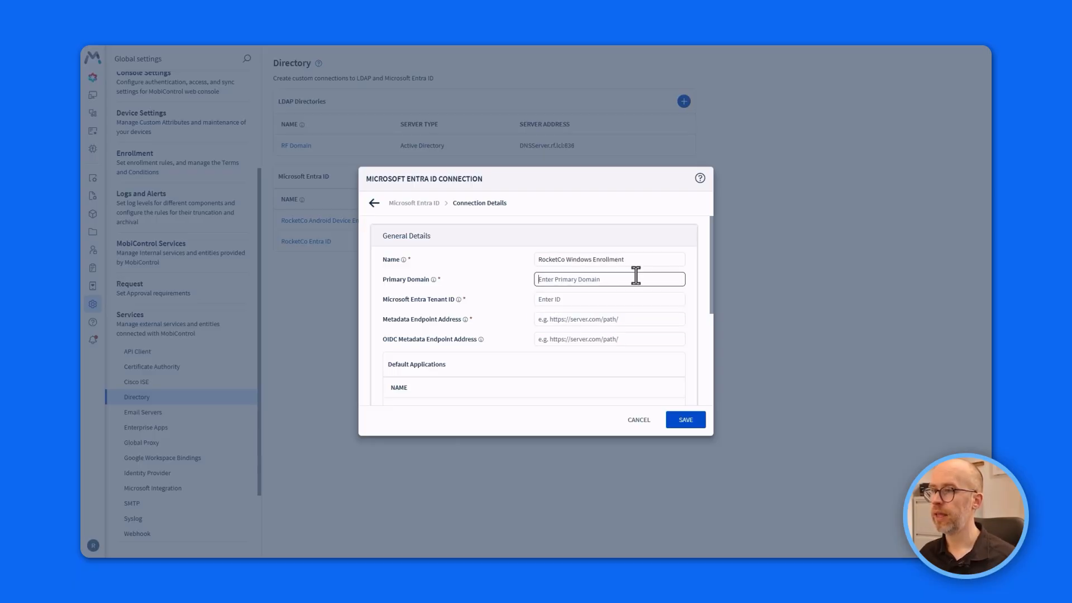
left_click(640, 258)
left_click(638, 278)
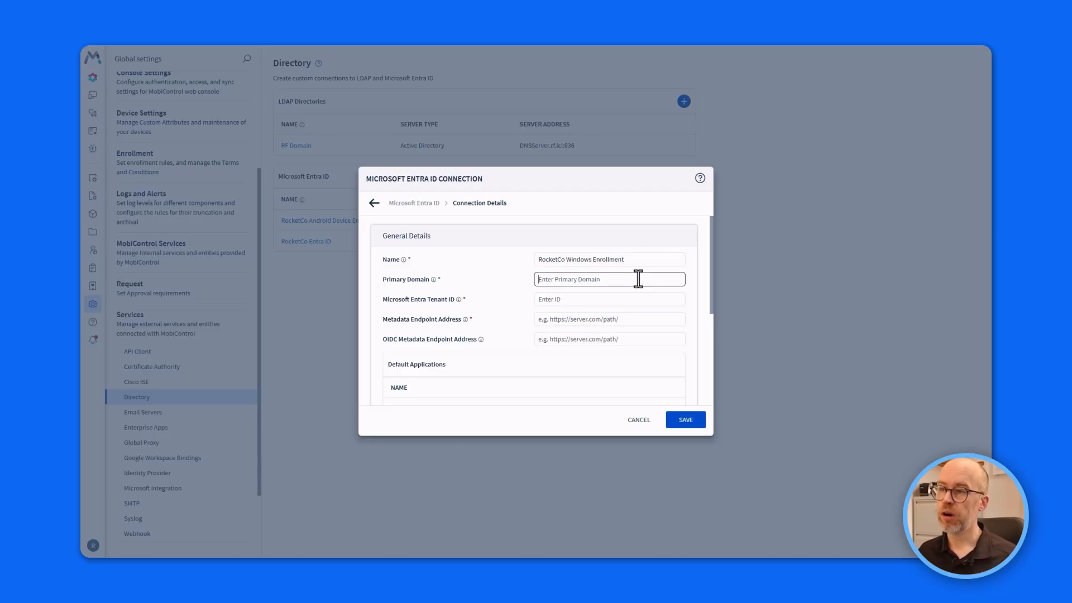
left_click(620, 299)
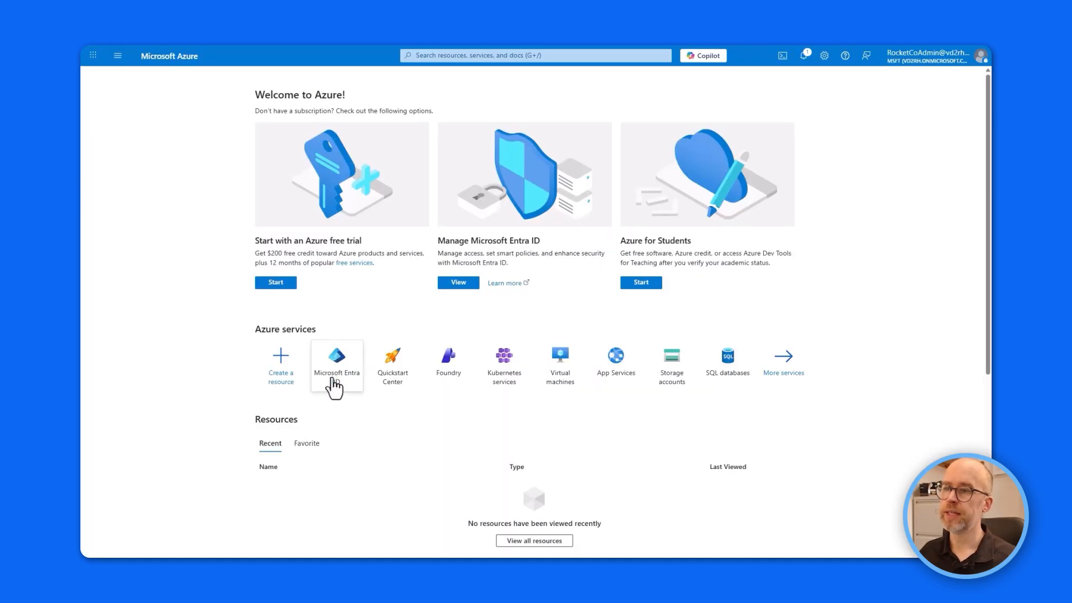
Copy the MSFT tenant's primary domain and tenant ID into the MobiControl tenant fields.
left_click(332, 380)
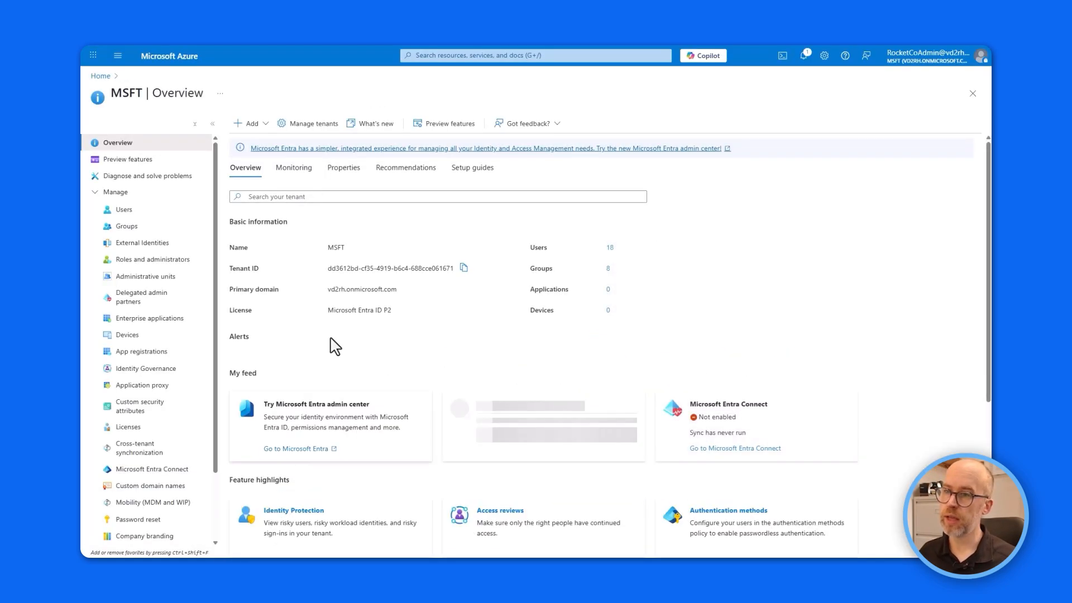
left_click(463, 268)
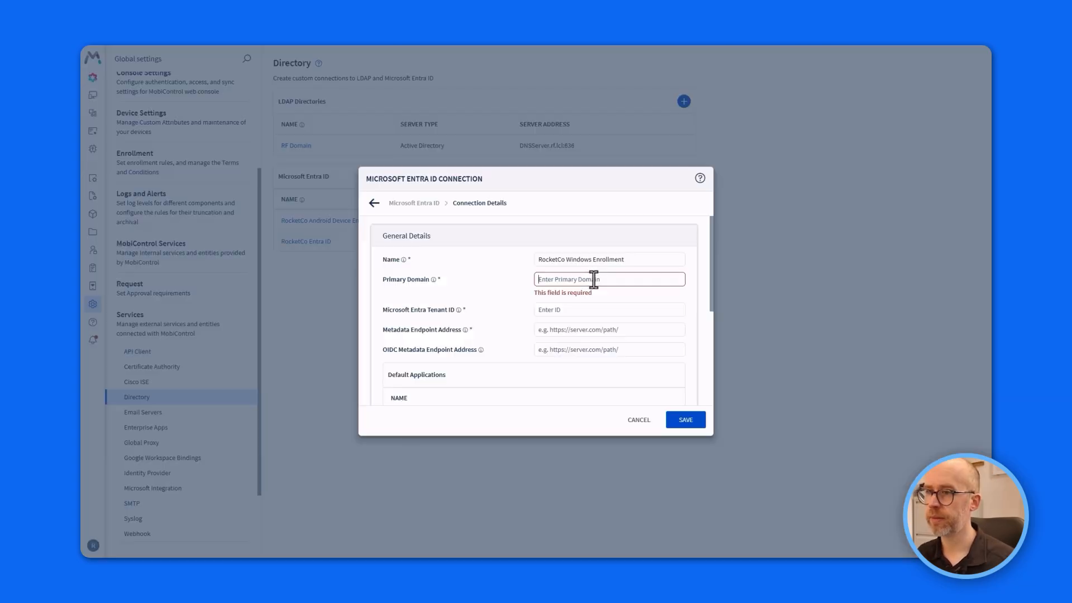
key("ctrl+v")
left_click(569, 300)
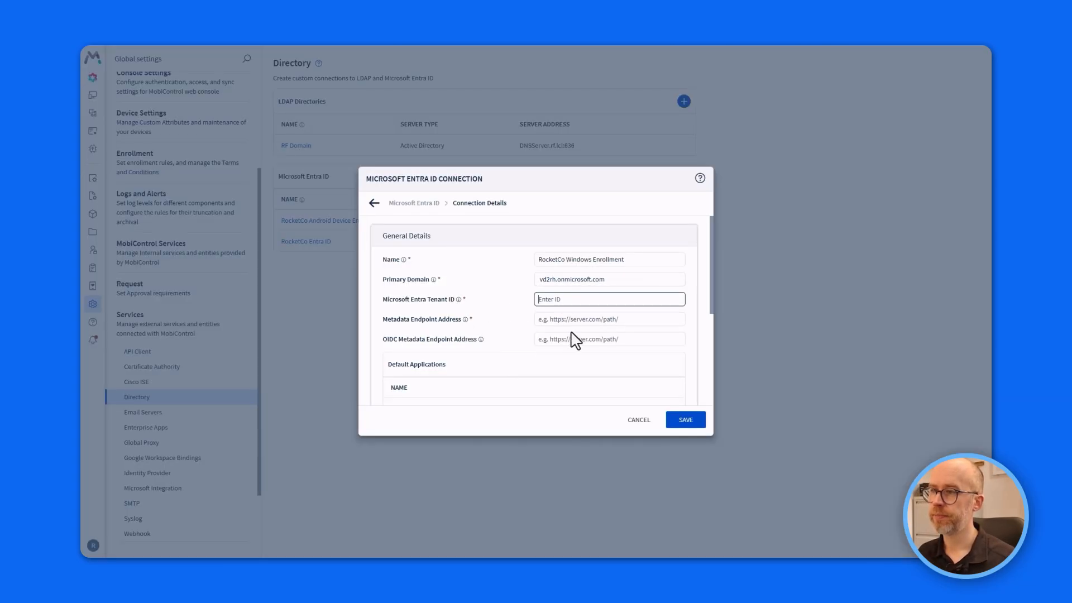
key("ctrl+v")
key("Tab")
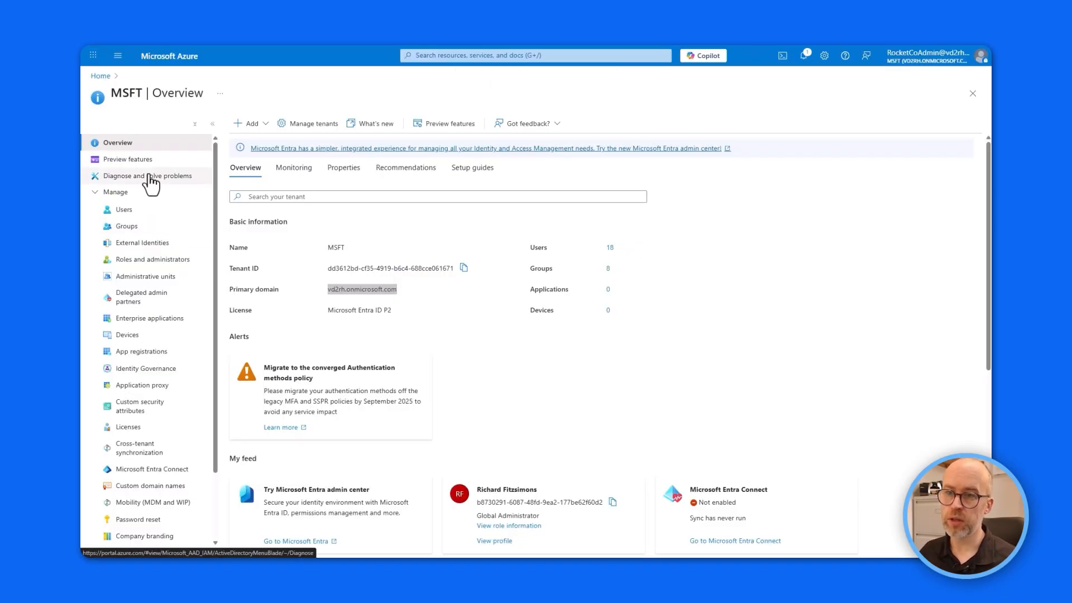
Show the App registrations endpoints and select the Federation metadata document URL.
left_click(147, 352)
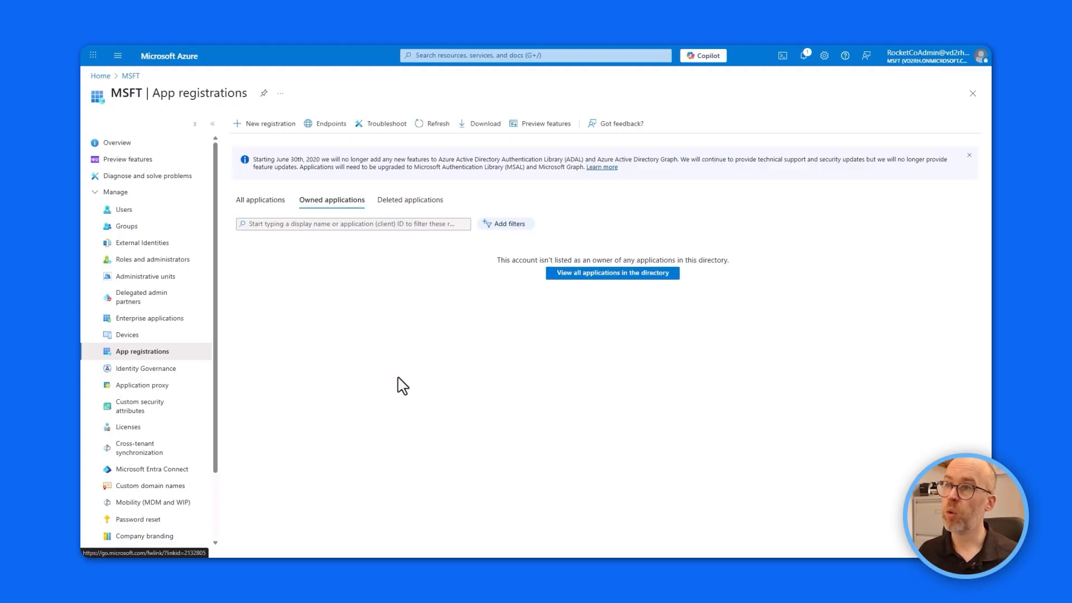
left_click(334, 129)
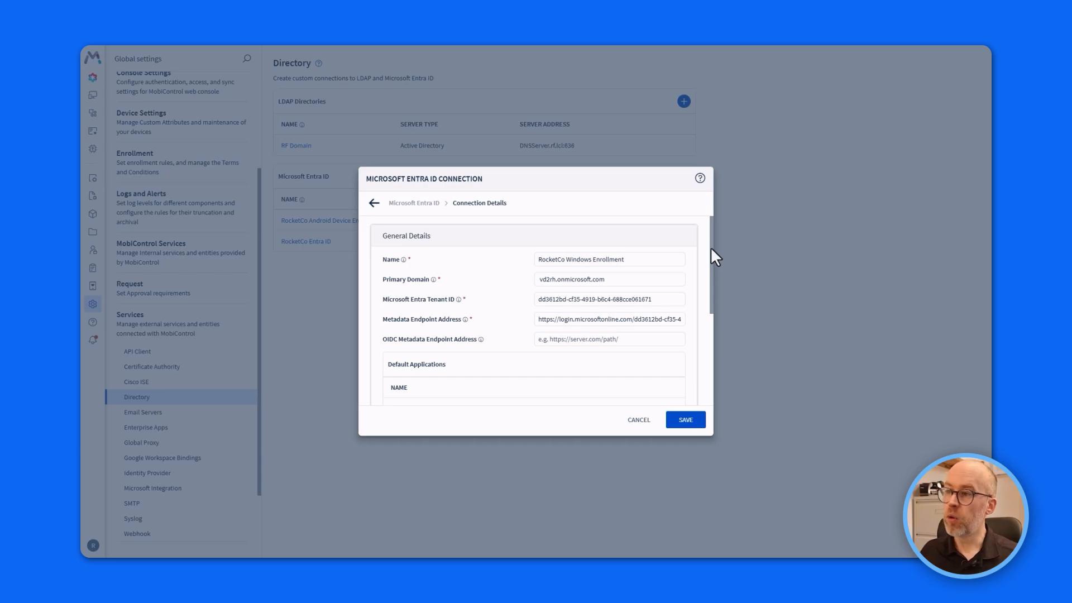
left_click_drag(711, 246, 718, 302)
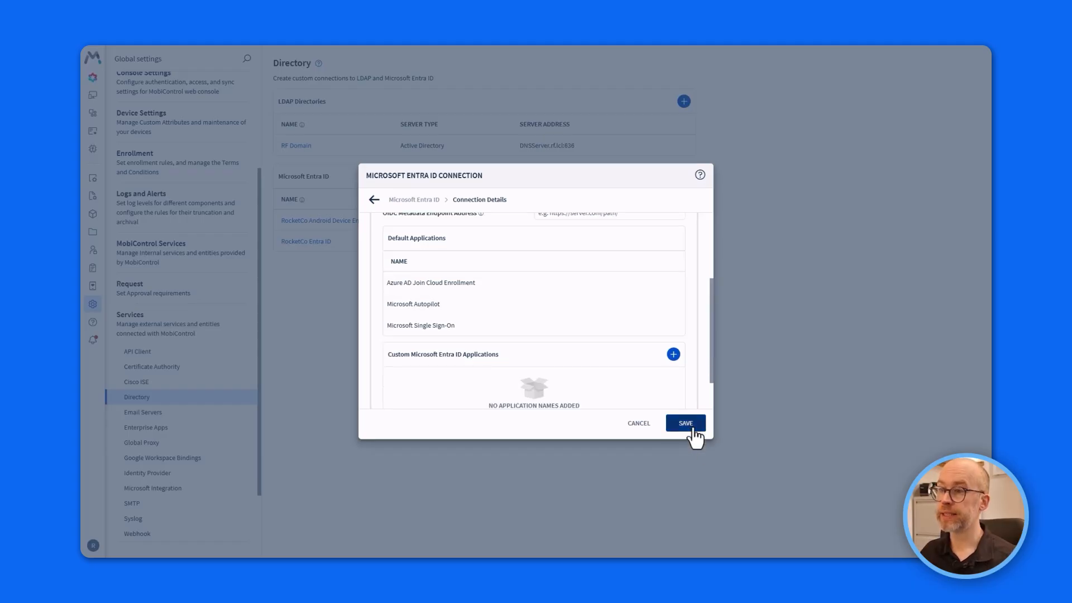
Assign Azure AD Join Cloud Enrollment to RocketCo Windows Enrollment, save the connection, and continue.
left_click(686, 423)
left_click(561, 368)
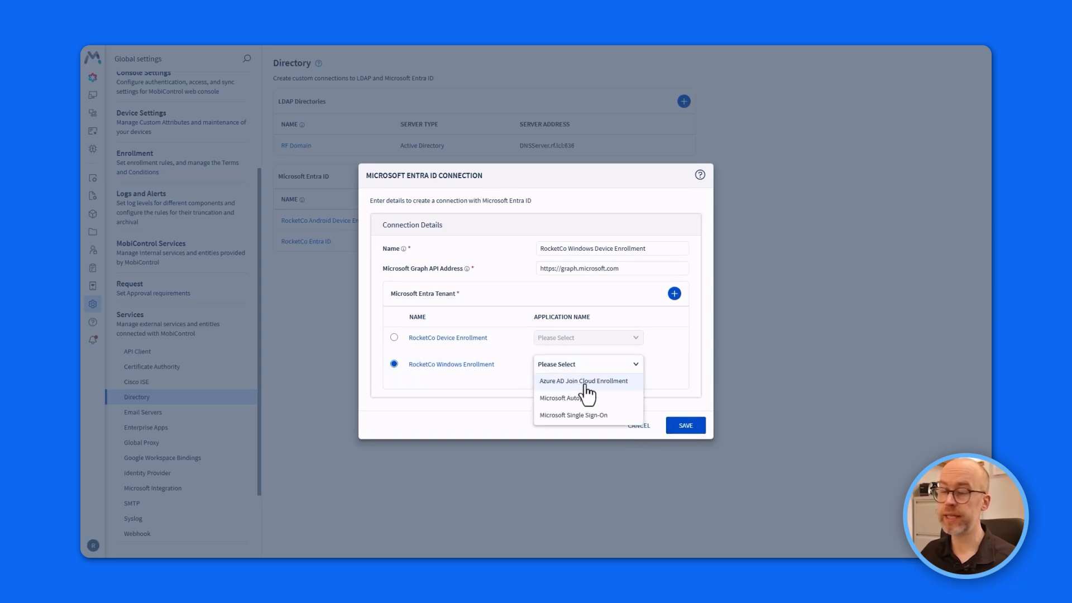
left_click(614, 385)
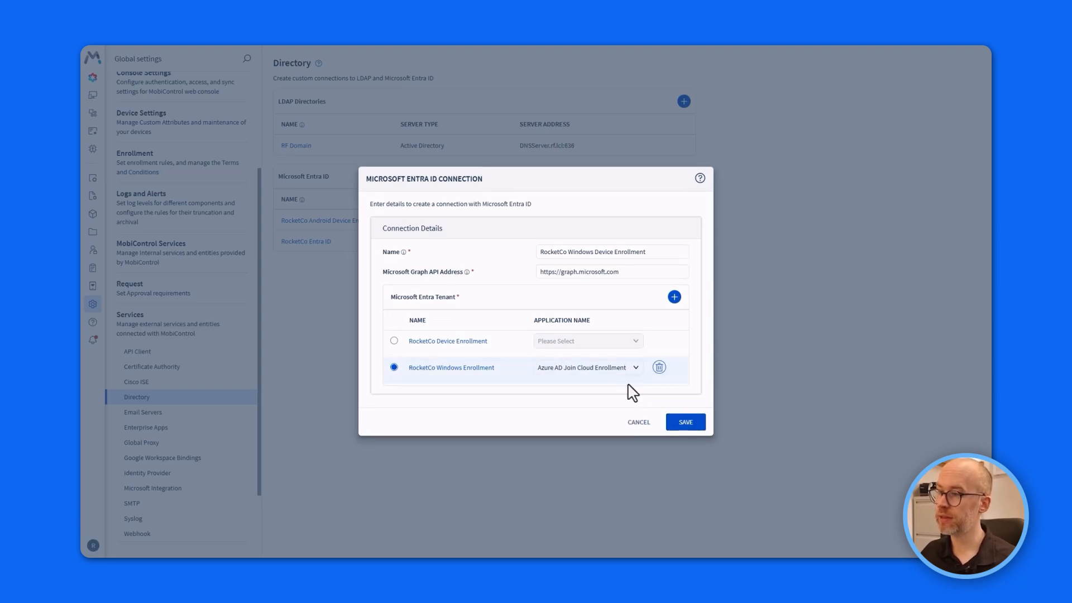
left_click(686, 424)
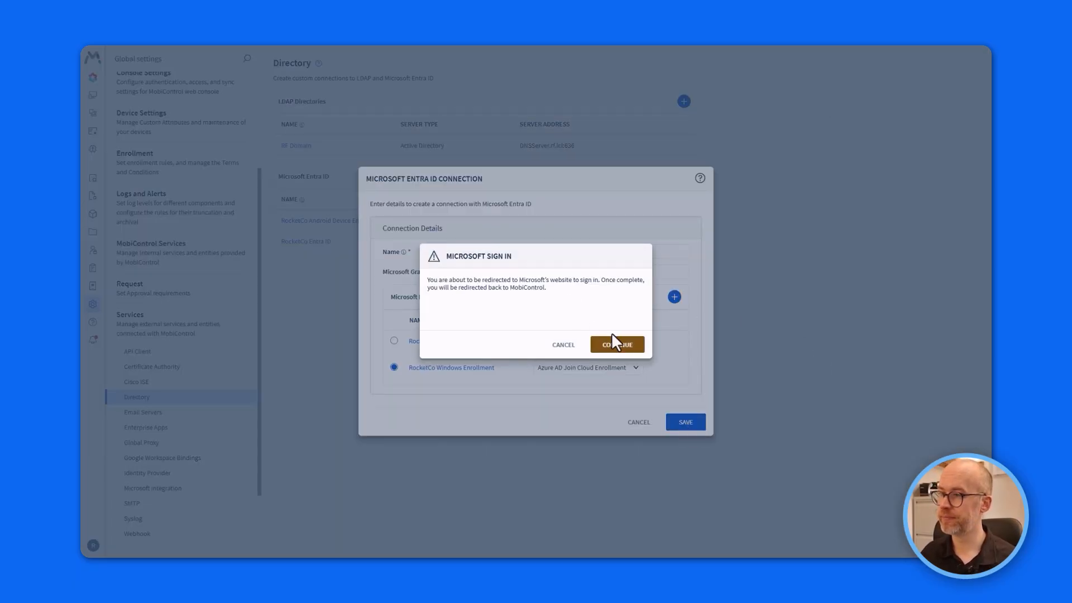
left_click(626, 348)
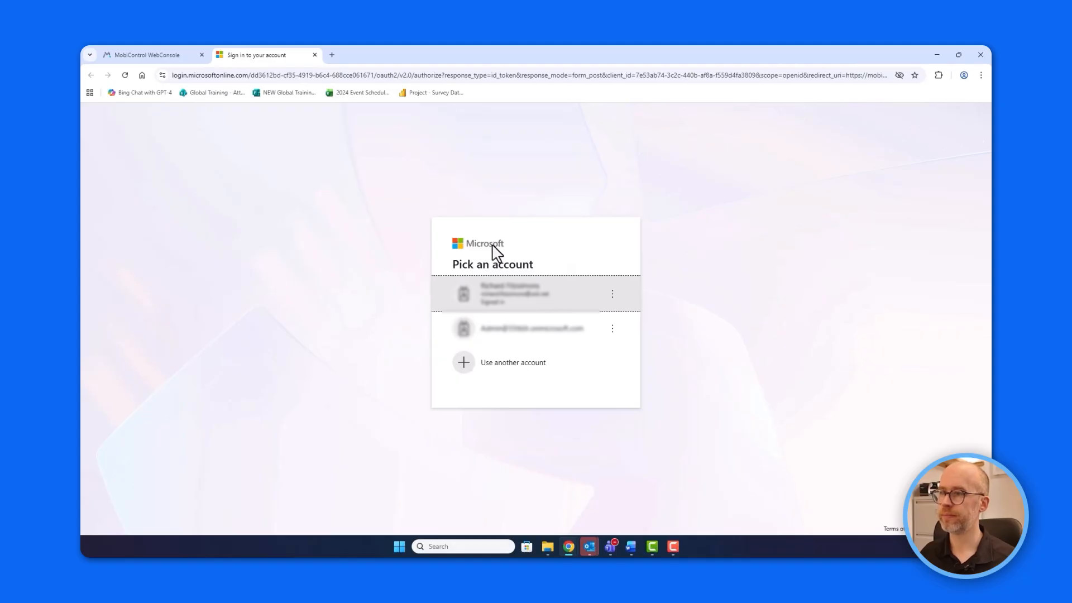
Sign in with the admin account and accept MobiControl's permissions on behalf of the organisation.
left_click(467, 368)
left_click(481, 267)
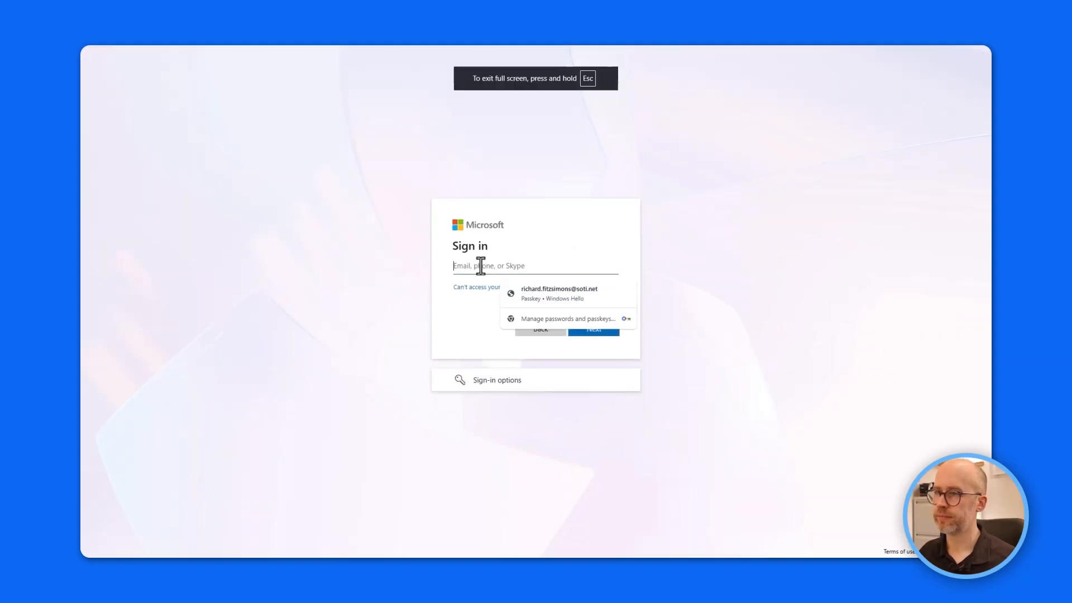
key("ctrl+v")
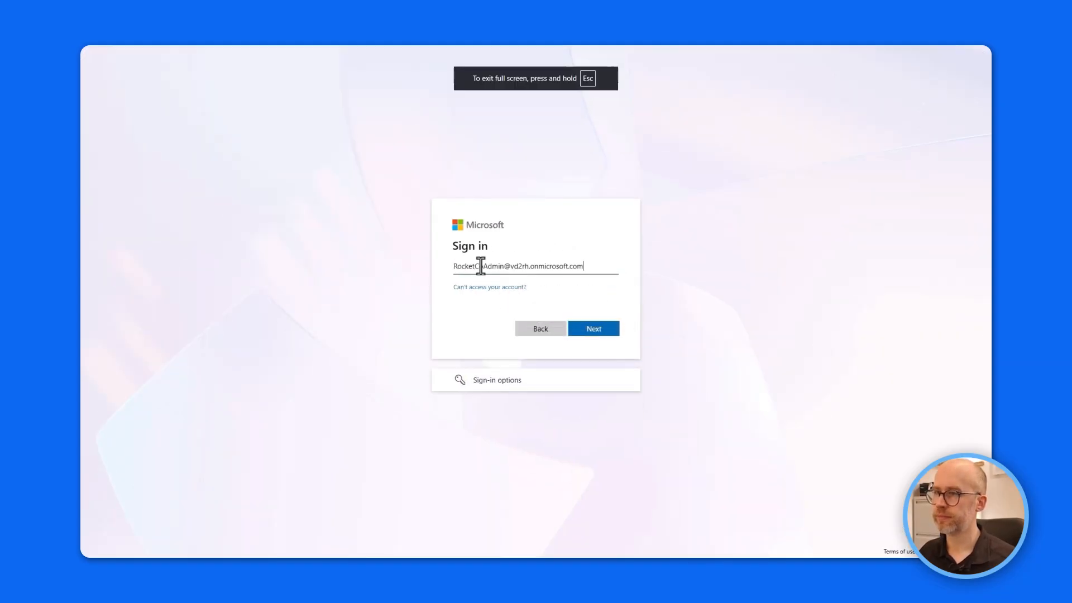
left_click(600, 335)
key("ctrl+v")
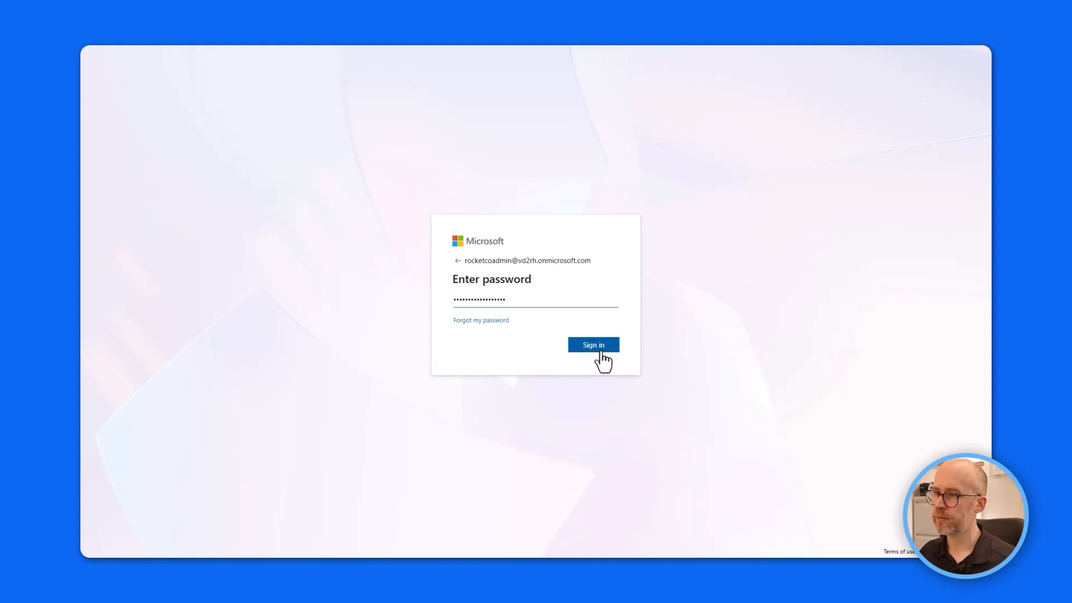
left_click(597, 348)
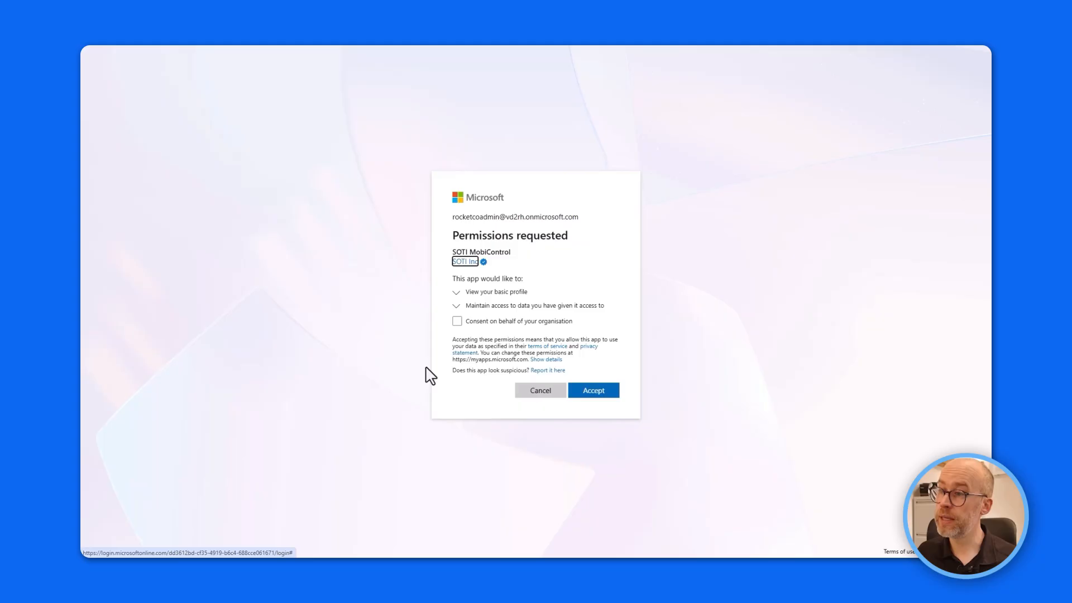
left_click(456, 322)
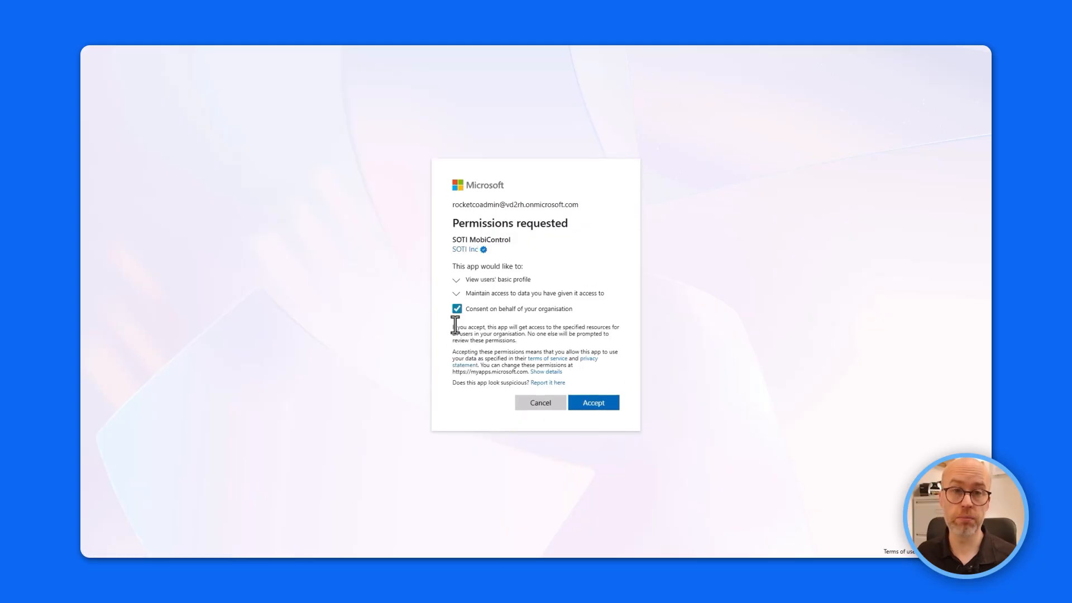
left_click(604, 407)
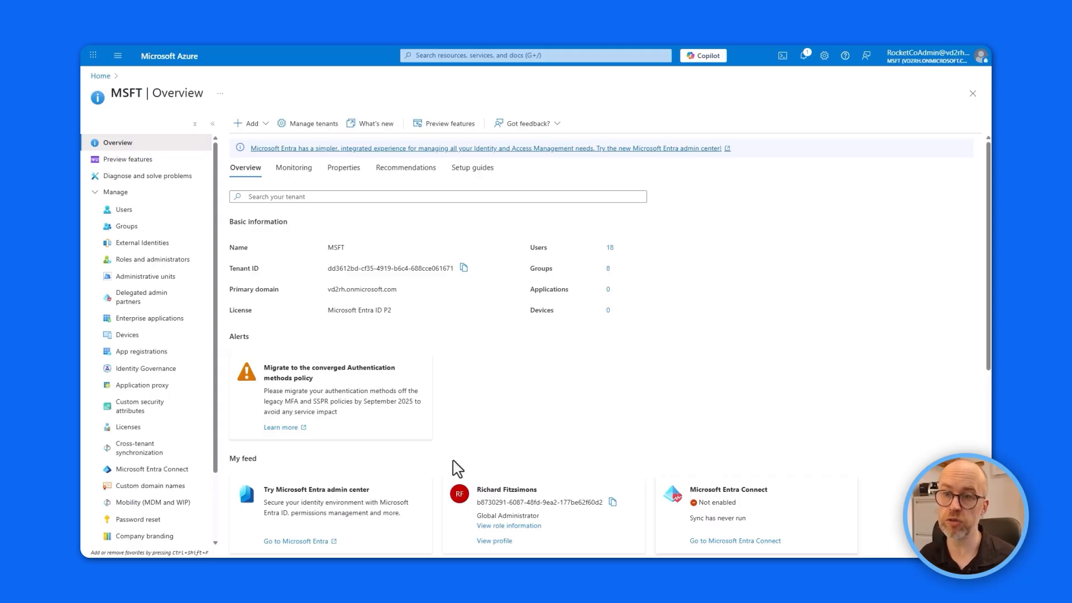
Grant admin consent for MSFT on the SOTI MobiControl enterprise app's permissions.
left_click(151, 319)
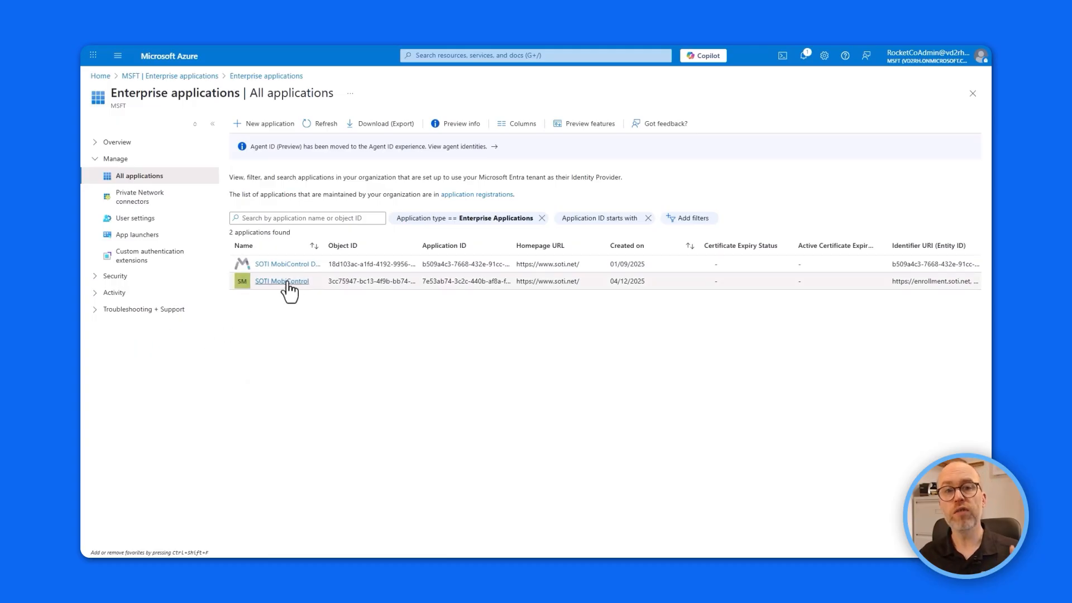
left_click(286, 282)
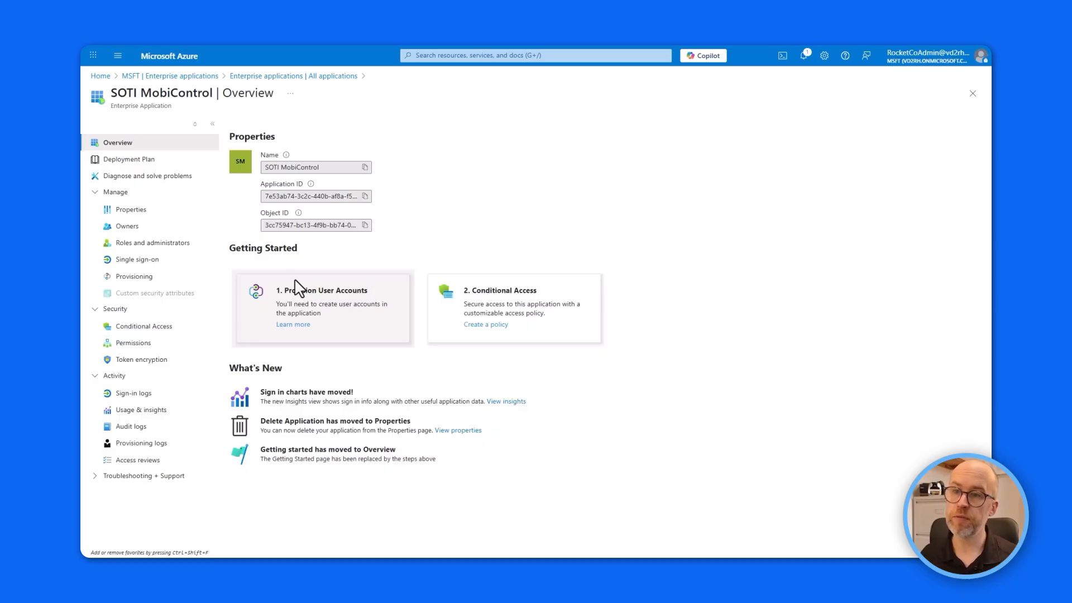
left_click(137, 349)
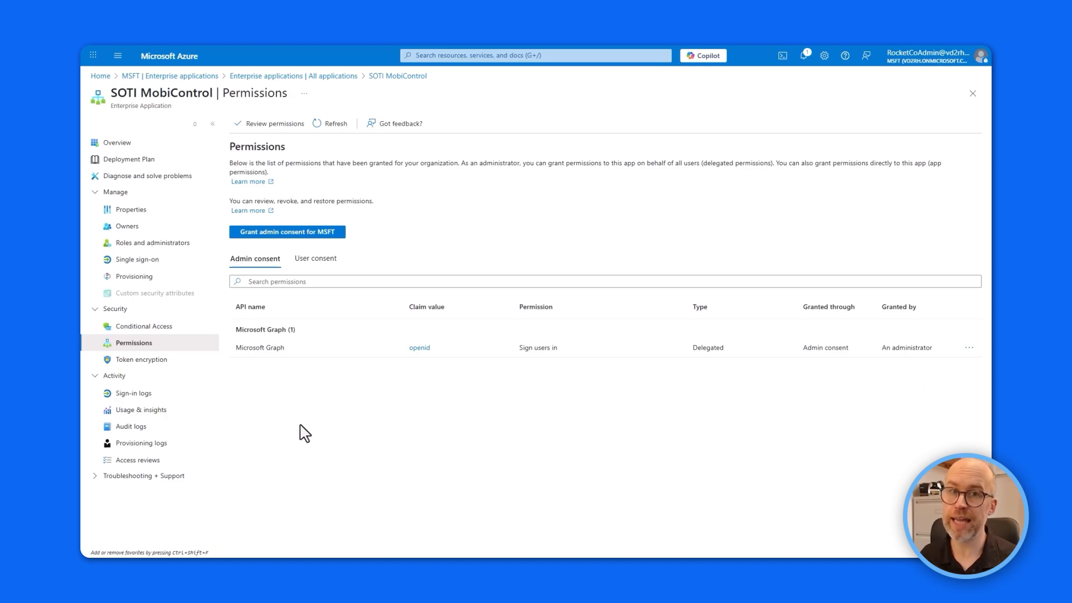
left_click(334, 233)
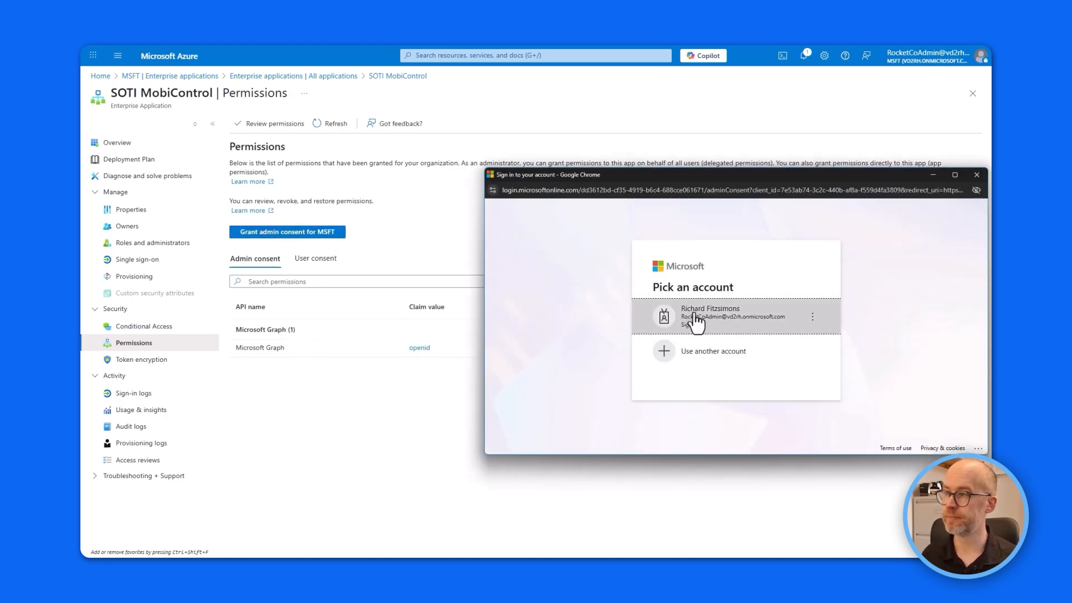
left_click(695, 321)
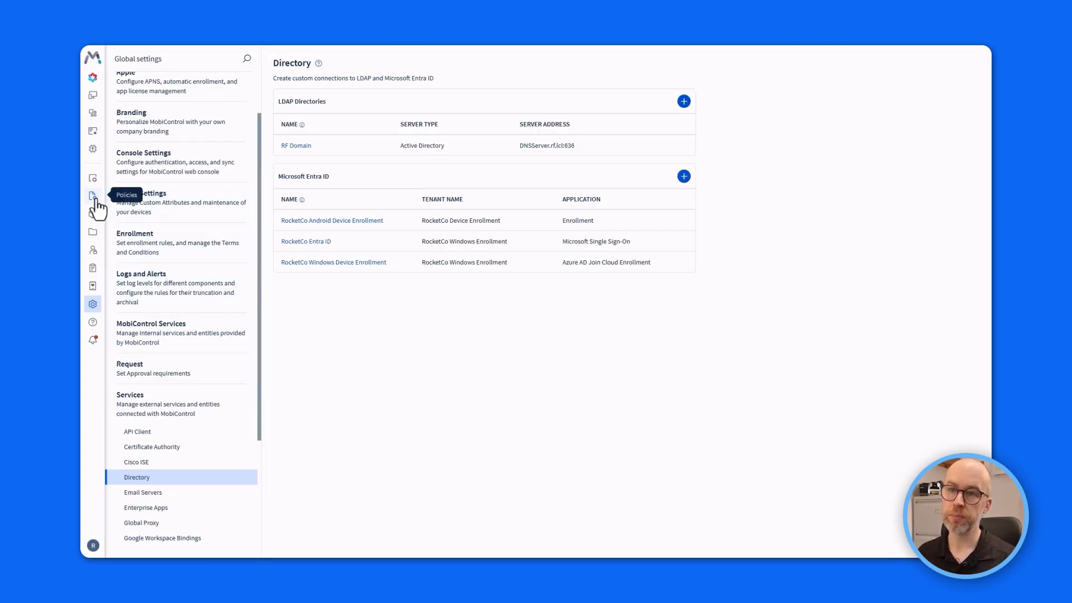
Start a new Windows Modern enrollment policy under Policies > Enrollment.
left_click(93, 197)
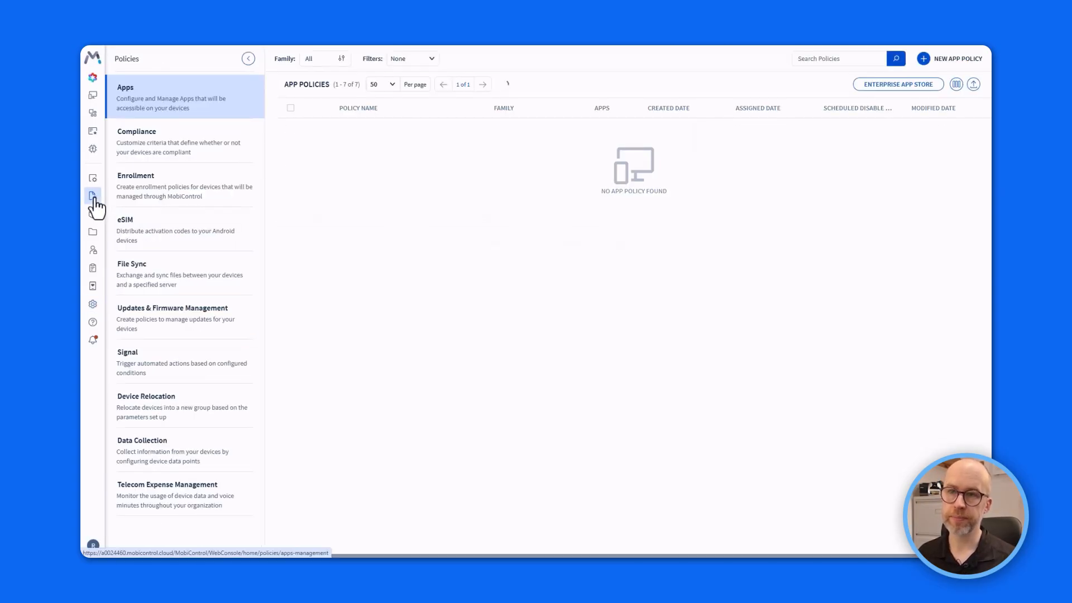
left_click(178, 187)
left_click(894, 59)
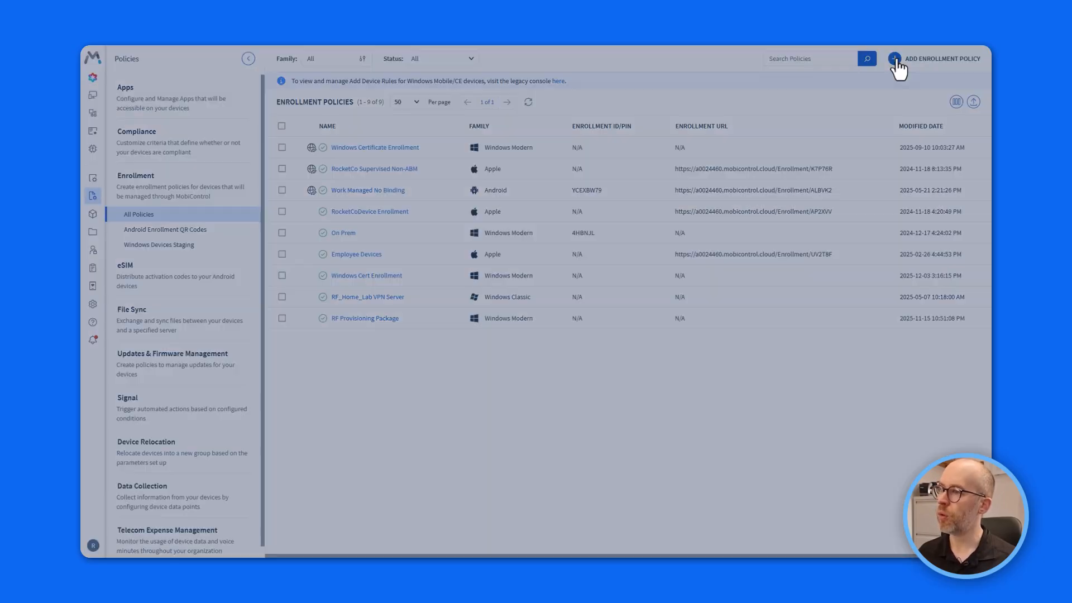
left_click(537, 306)
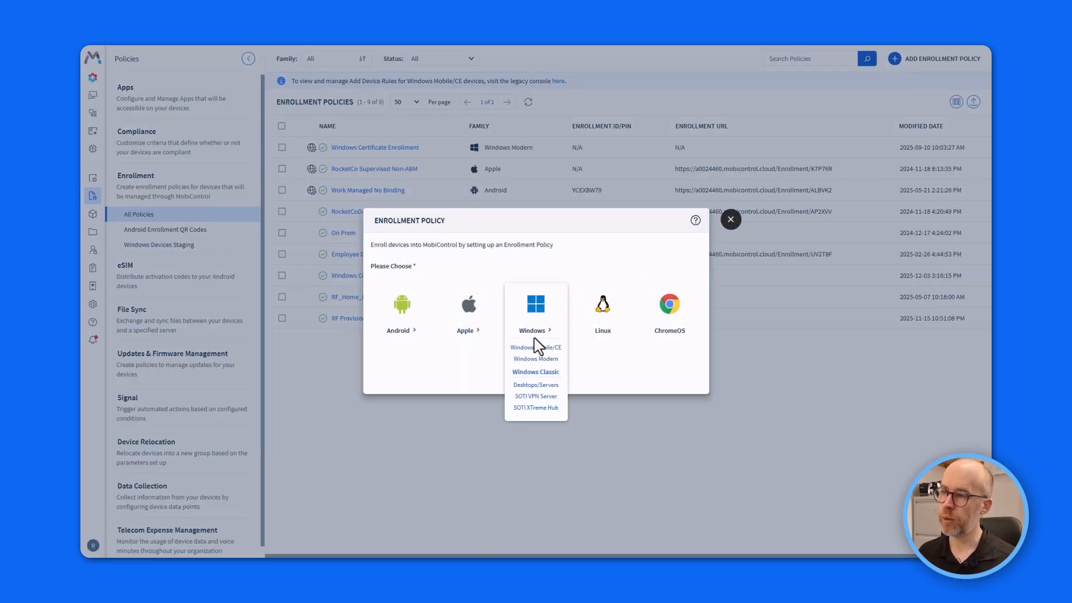
left_click(544, 368)
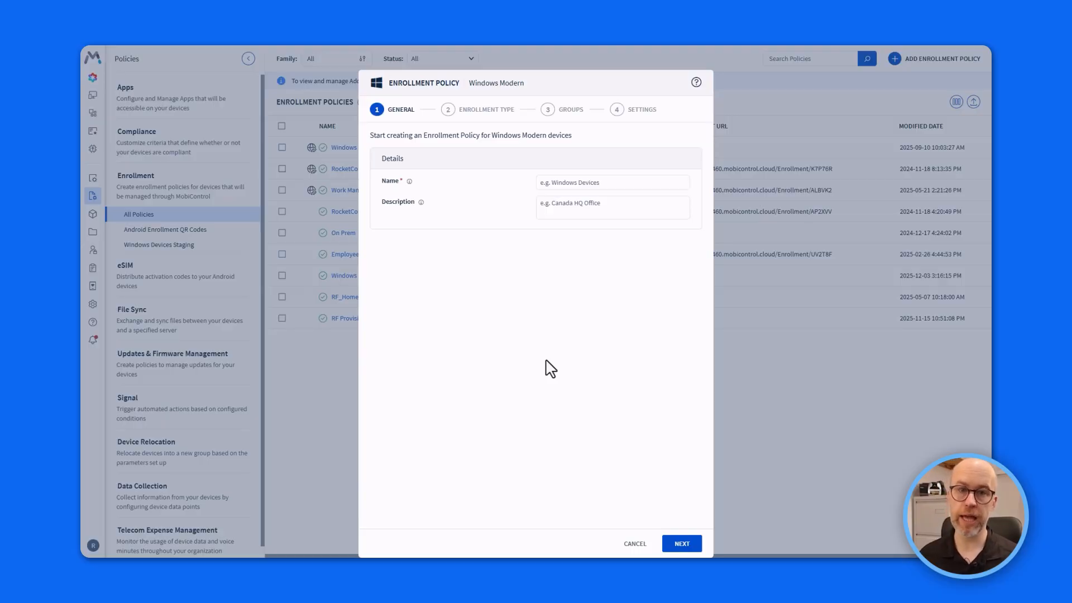
Name it RocketCo EntraID Enrollment, add a description, and choose Microsoft Entra Join (Cloud).
left_click(564, 183)
type("RocketCo EntraID Enrollment")
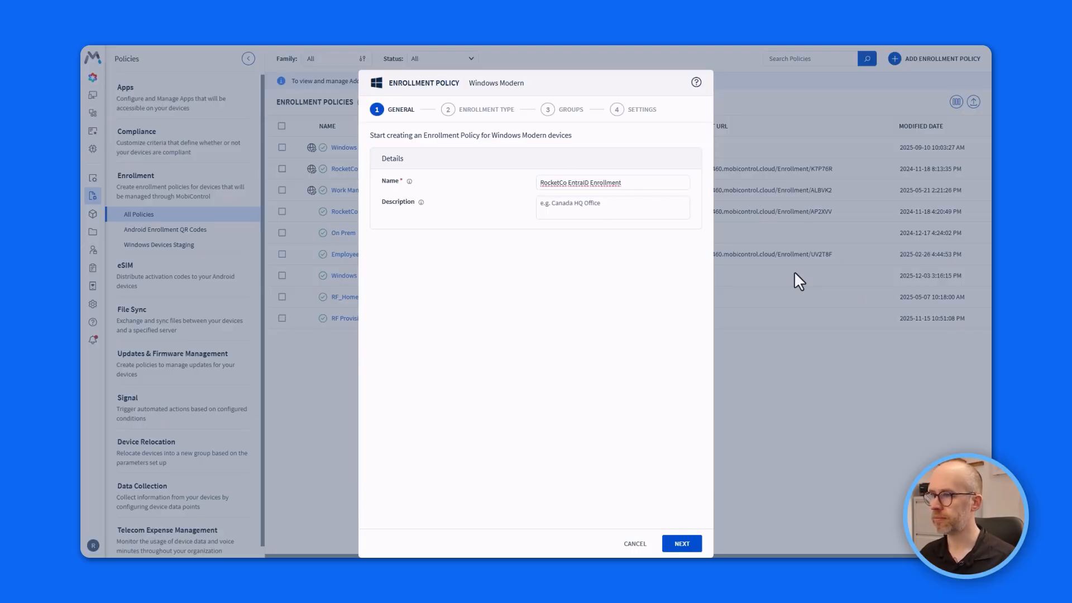
left_click(626, 210)
type("Windows modern device enrollment using EntraID groups")
left_click(683, 544)
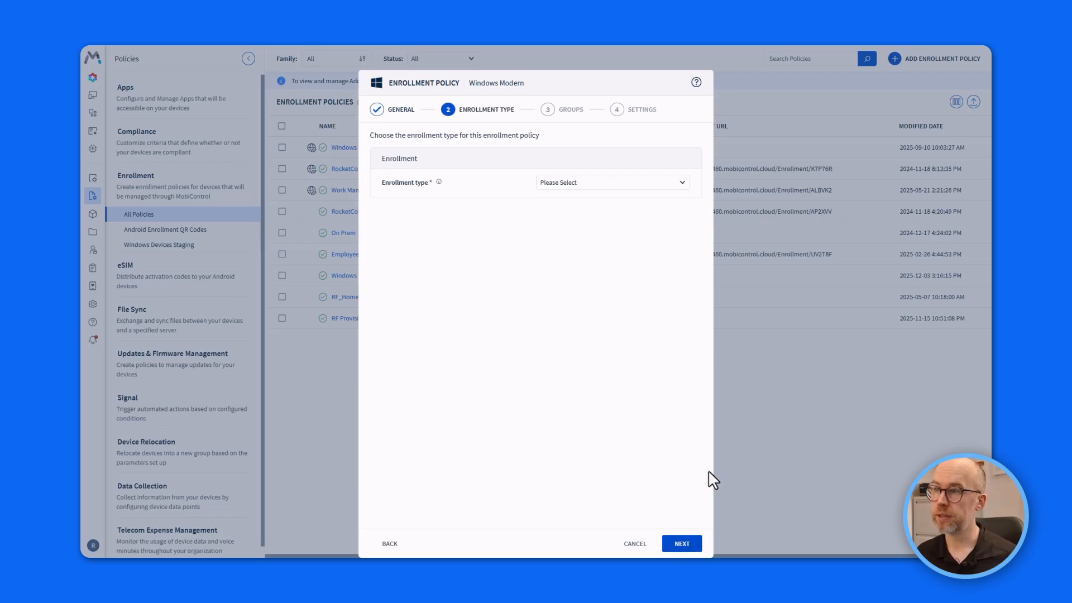
left_click(684, 188)
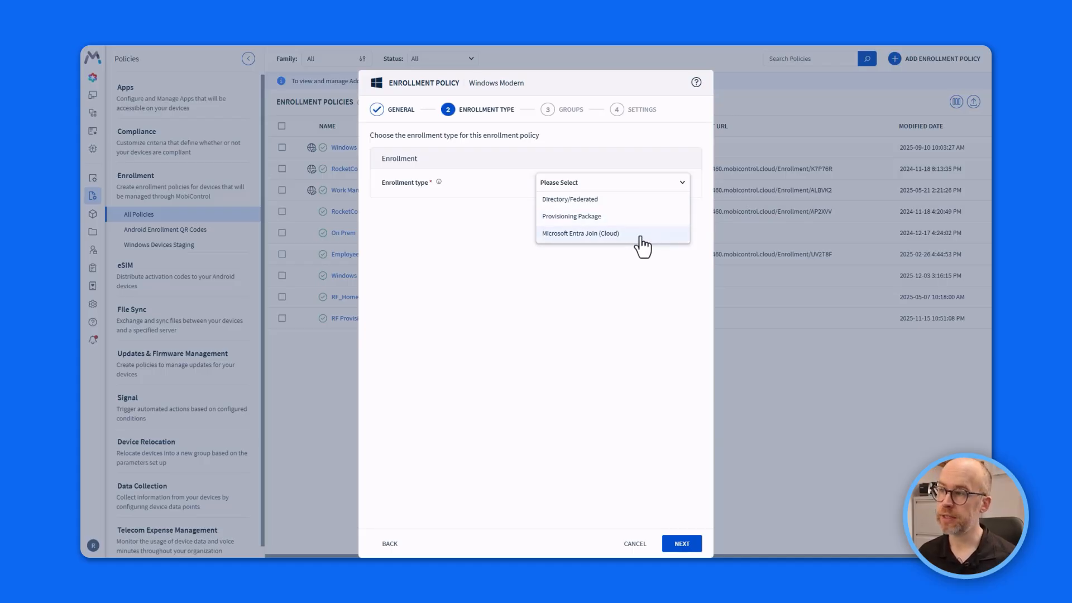
left_click(594, 240)
Add the Front Line Device Users group and map its devices to the RocketCo Retail device group.
left_click(682, 544)
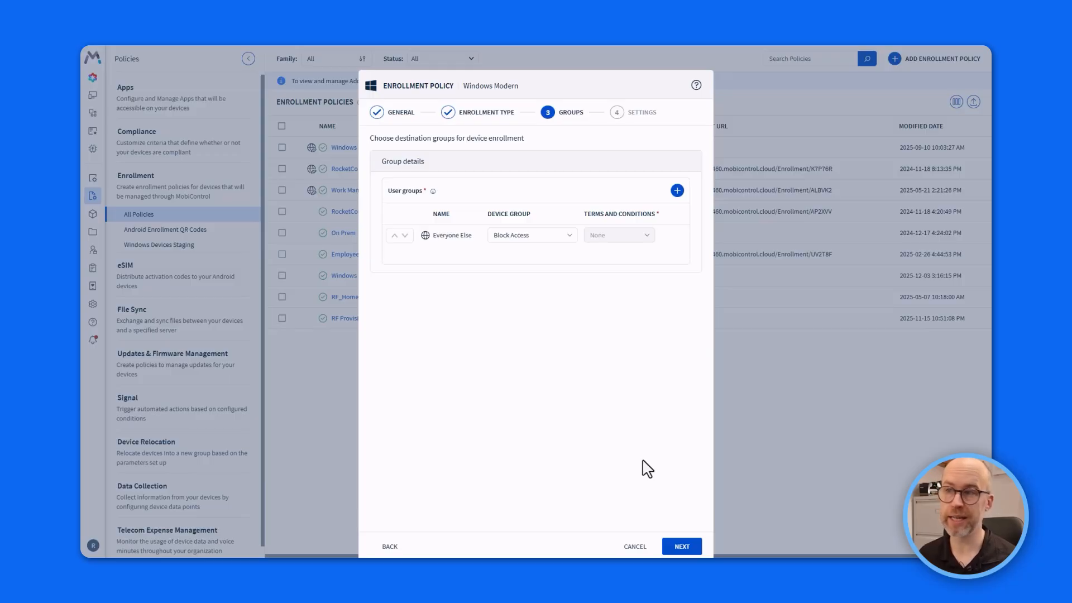
left_click(677, 191)
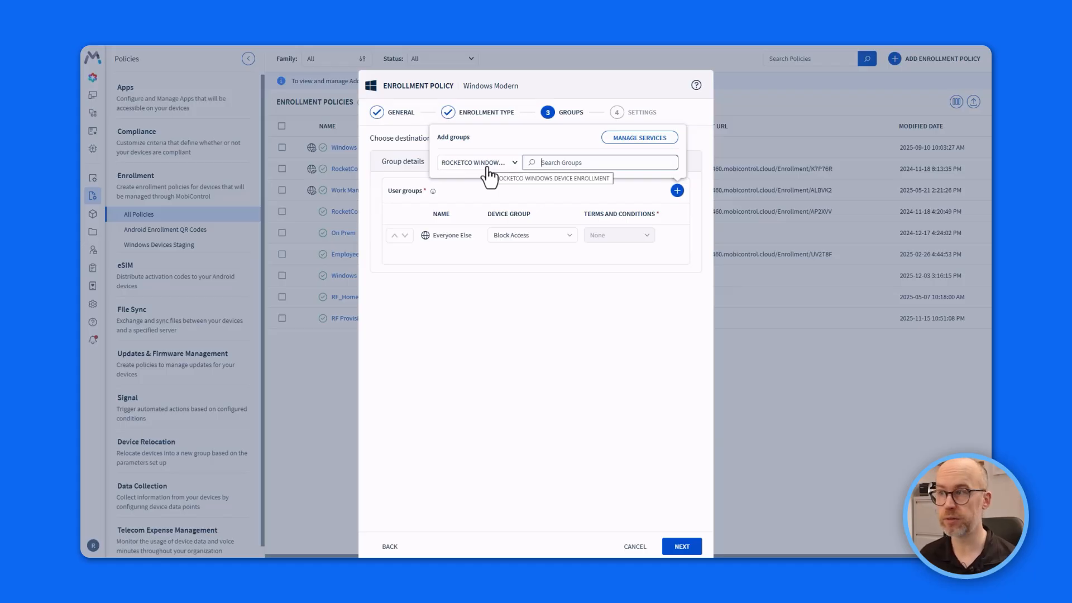
type("front line")
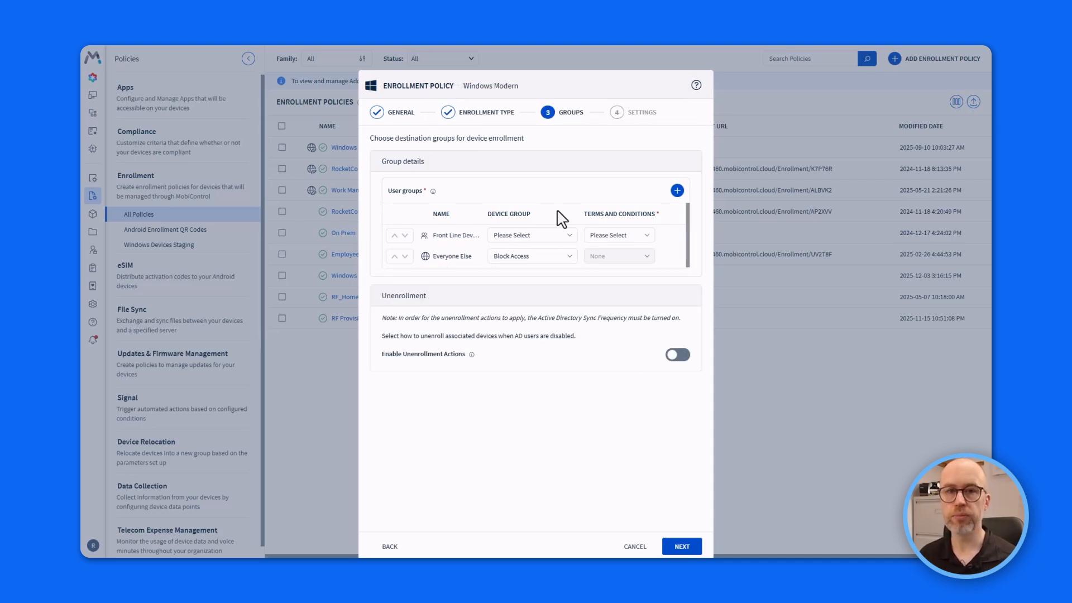
left_click(566, 237)
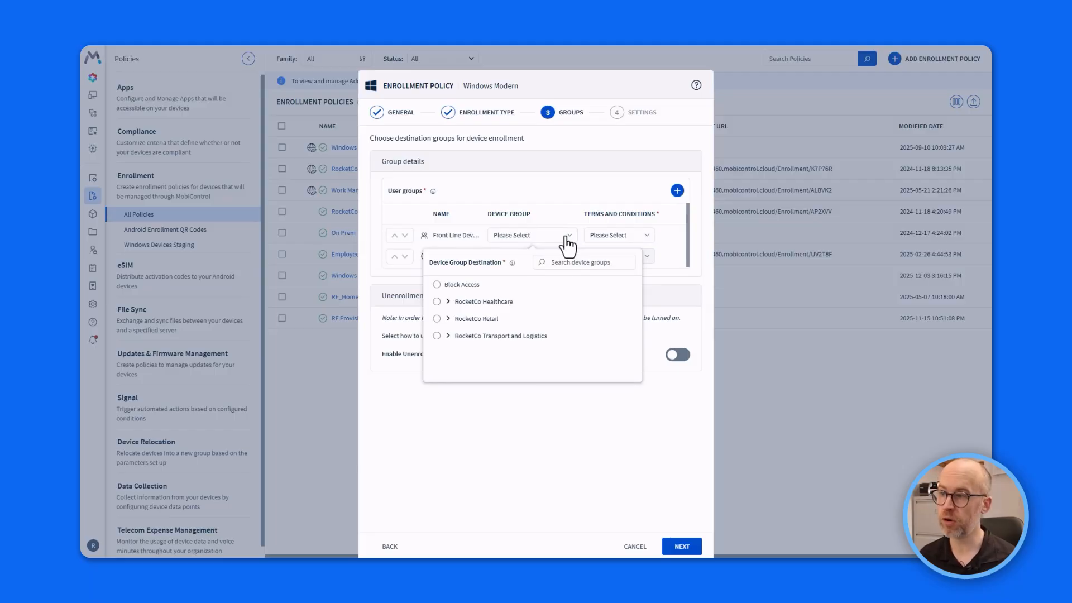
left_click(437, 318)
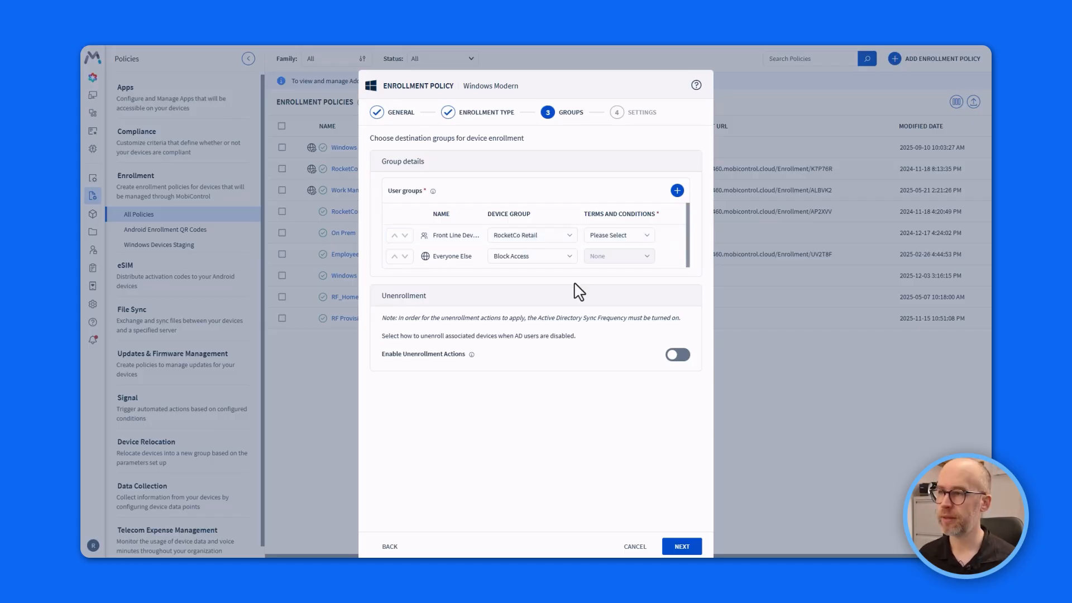
Start importing a new terms and conditions file named 'RocketCo Terms and Conditions'.
left_click(647, 237)
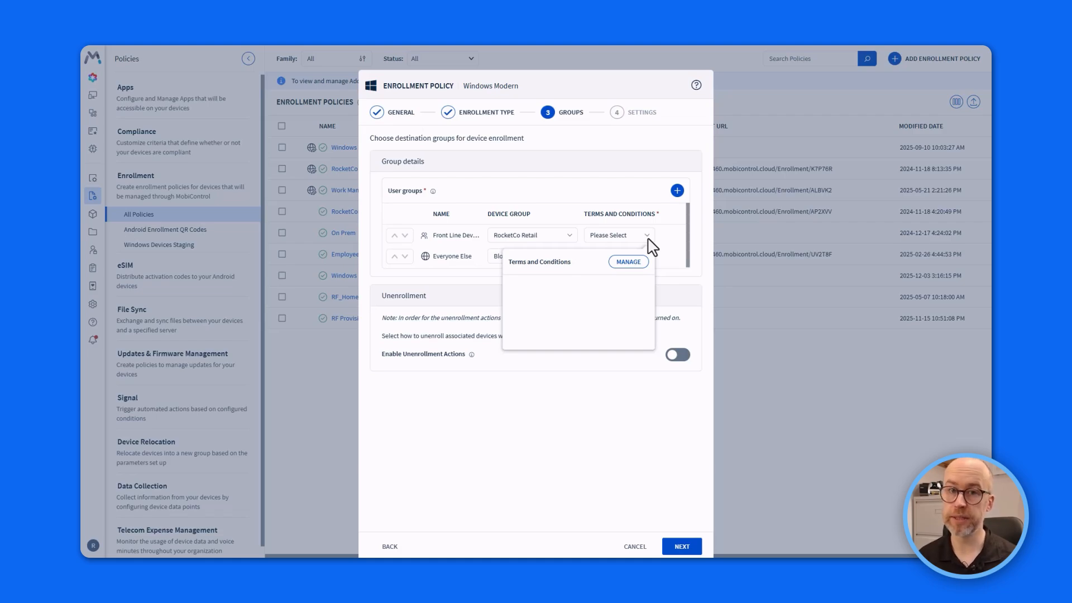
left_click(628, 262)
left_click(687, 279)
type("RocketCo Terms and Conditions")
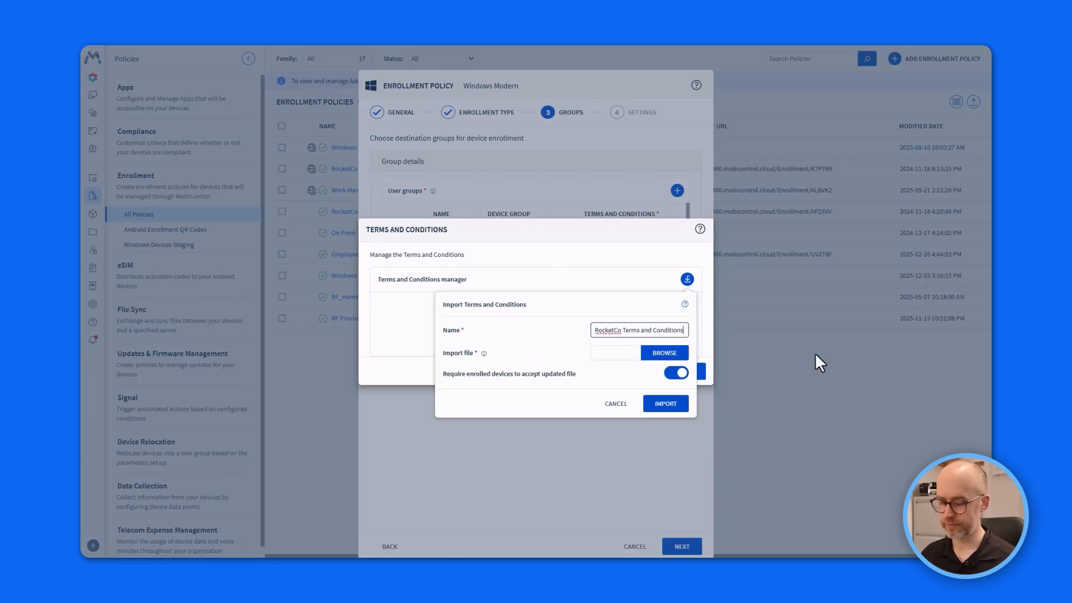
Import RocketCoTermsAndConditions.txt as terms and require them for Front Line users.
left_click(654, 355)
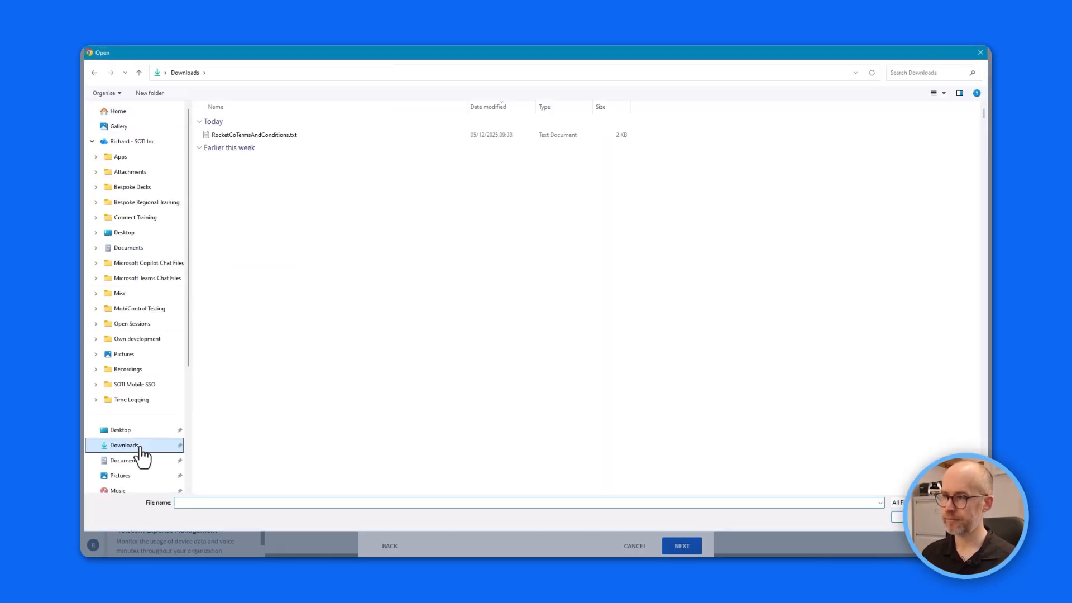
left_click(252, 138)
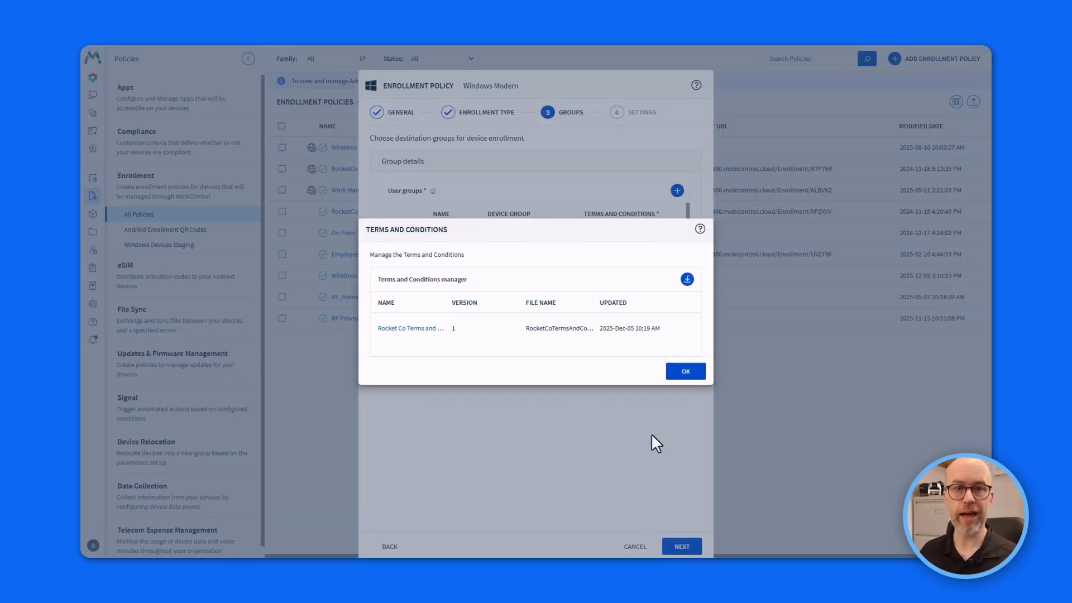
left_click(691, 379)
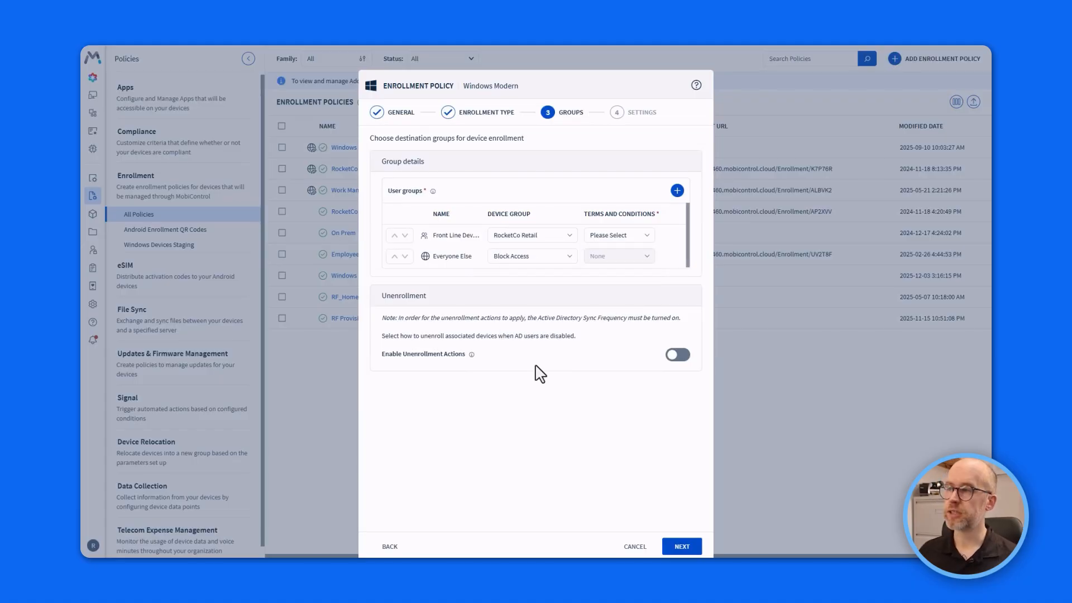
left_click(619, 235)
left_click(583, 292)
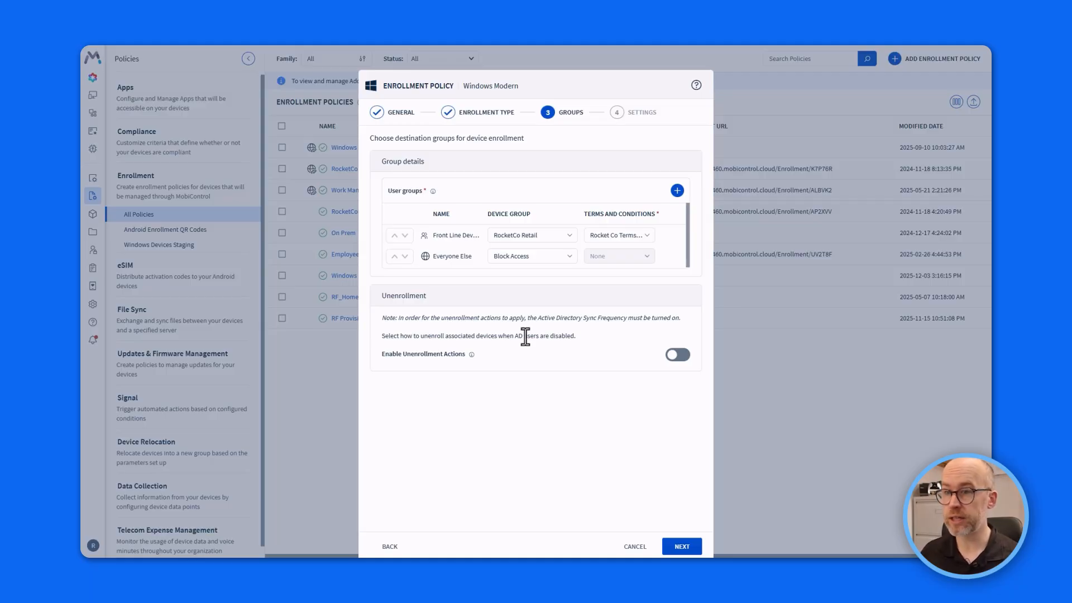
Enable unenrollment actions so disabled AD users' devices are unenrolled.
left_click(677, 354)
left_click(617, 355)
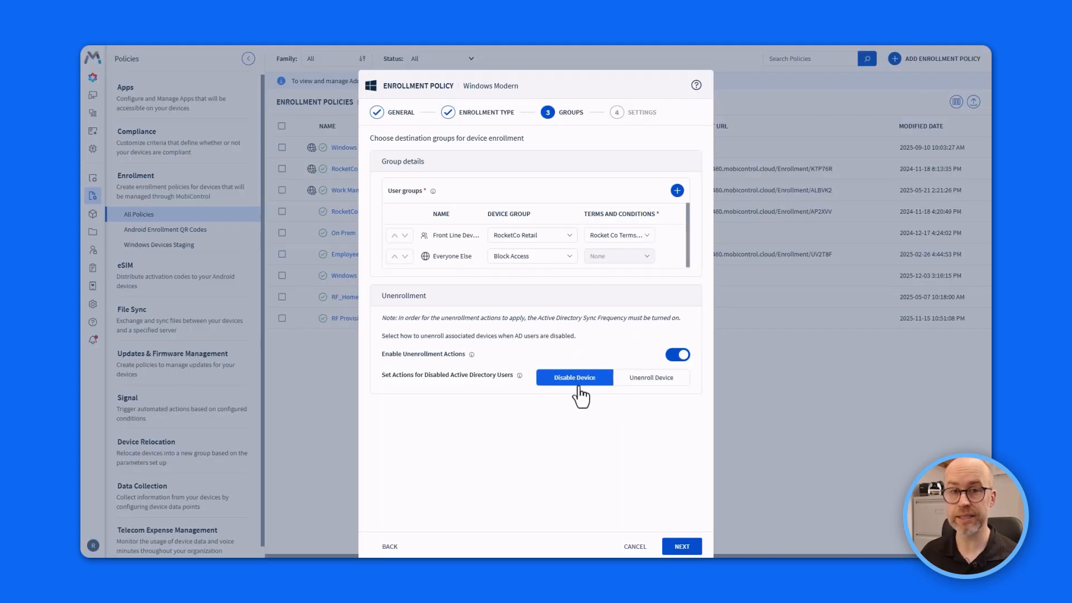
left_click(643, 384)
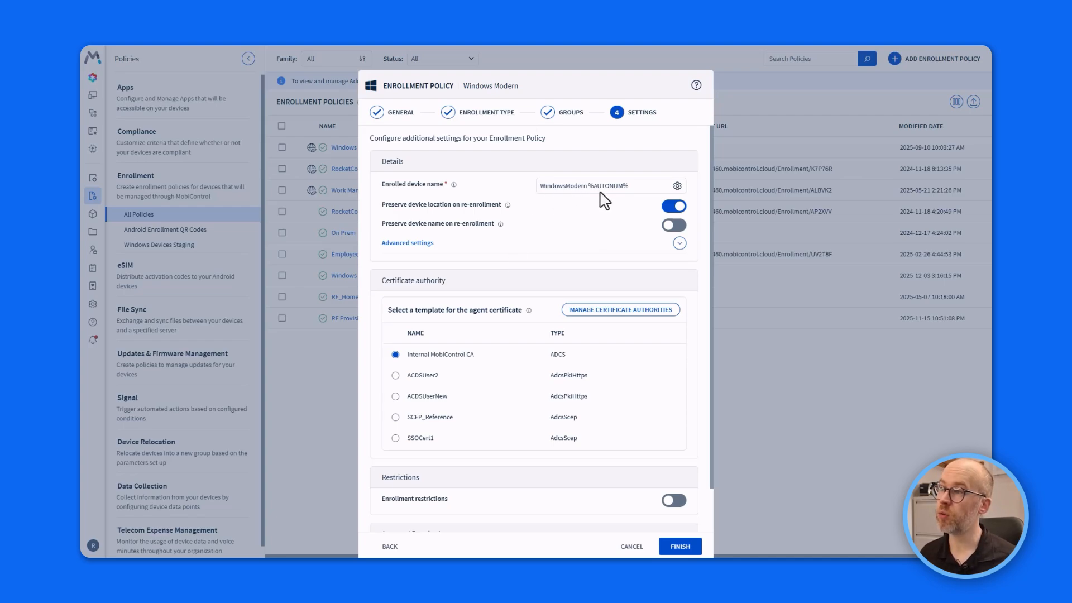
Keep the WindowsModern %AUTONUM% device name, Internal MobiControl CA, and enrollment approval off.
left_click_drag(632, 186, 587, 187)
left_click(630, 188)
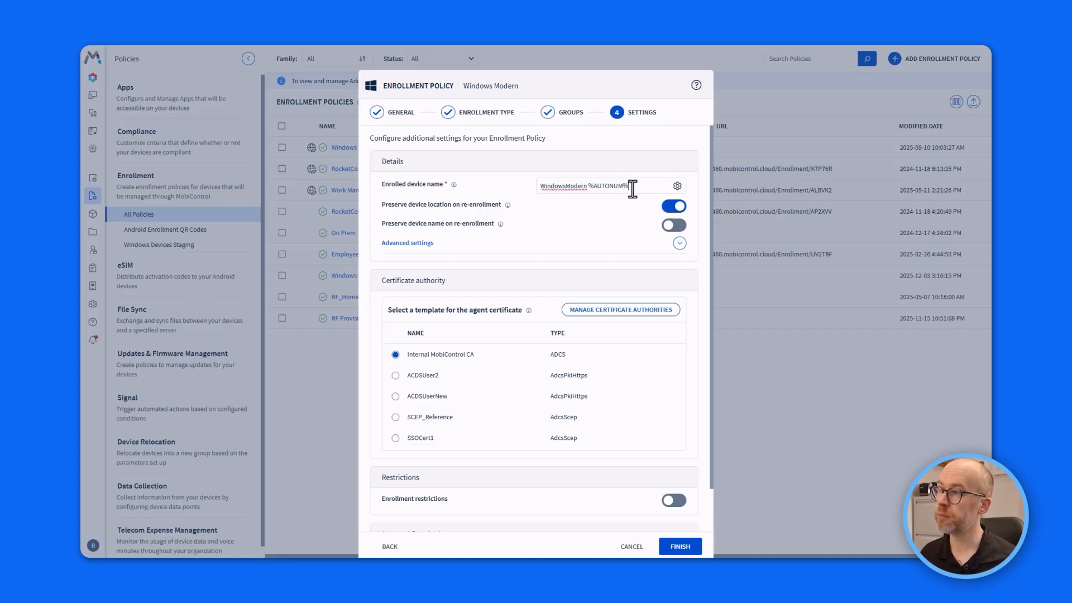
left_click(678, 187)
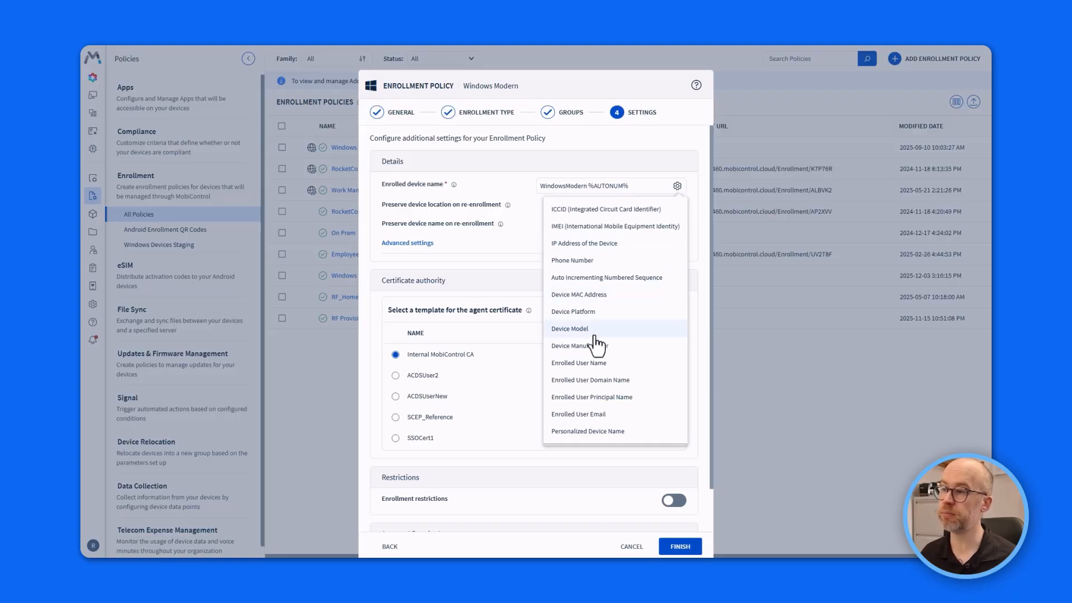
left_click(511, 289)
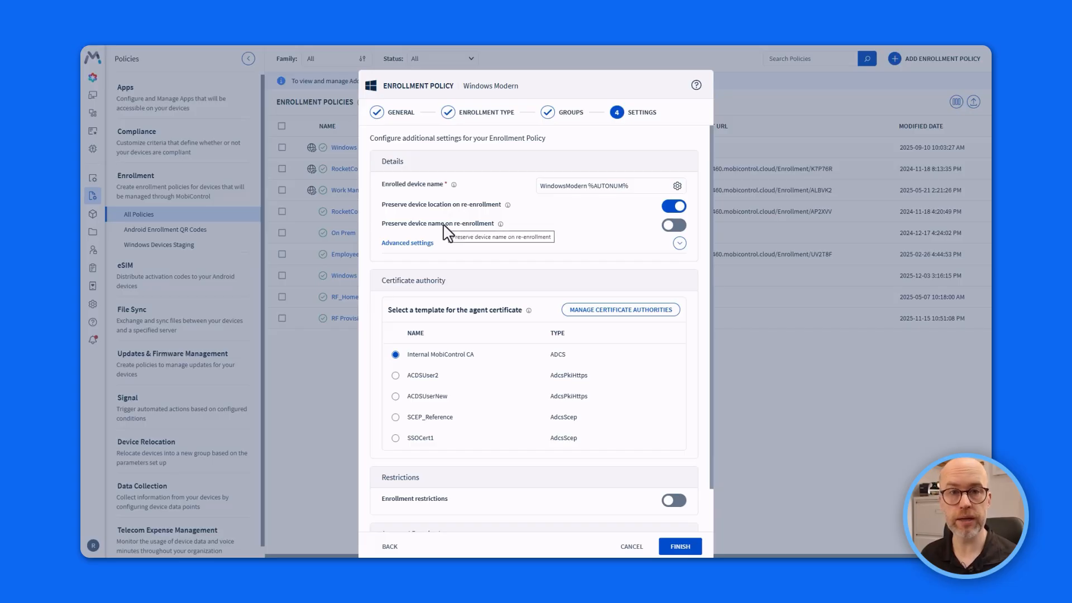
scroll(624, 468, "down", 1)
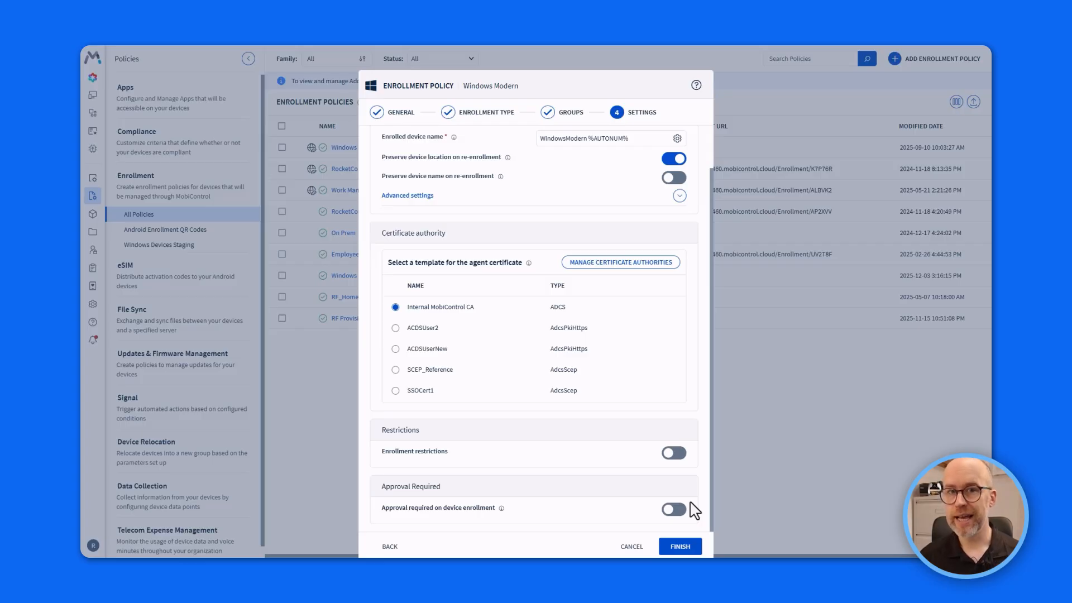
Finish the RocketCo EntraID Enrollment policy and copy its Terms of Use and Discovery URLs.
left_click(692, 548)
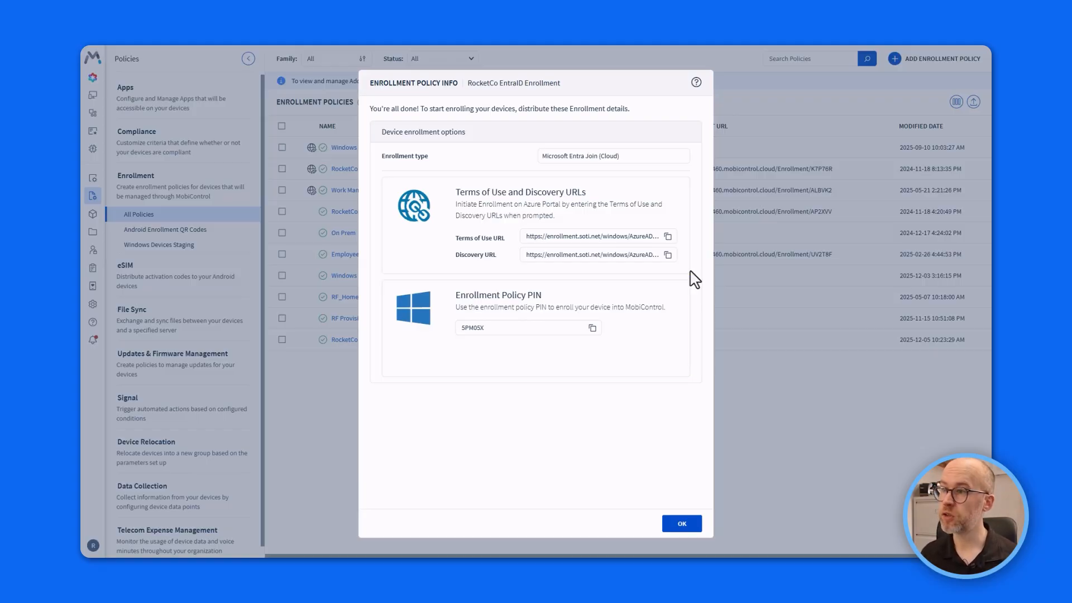
left_click(667, 236)
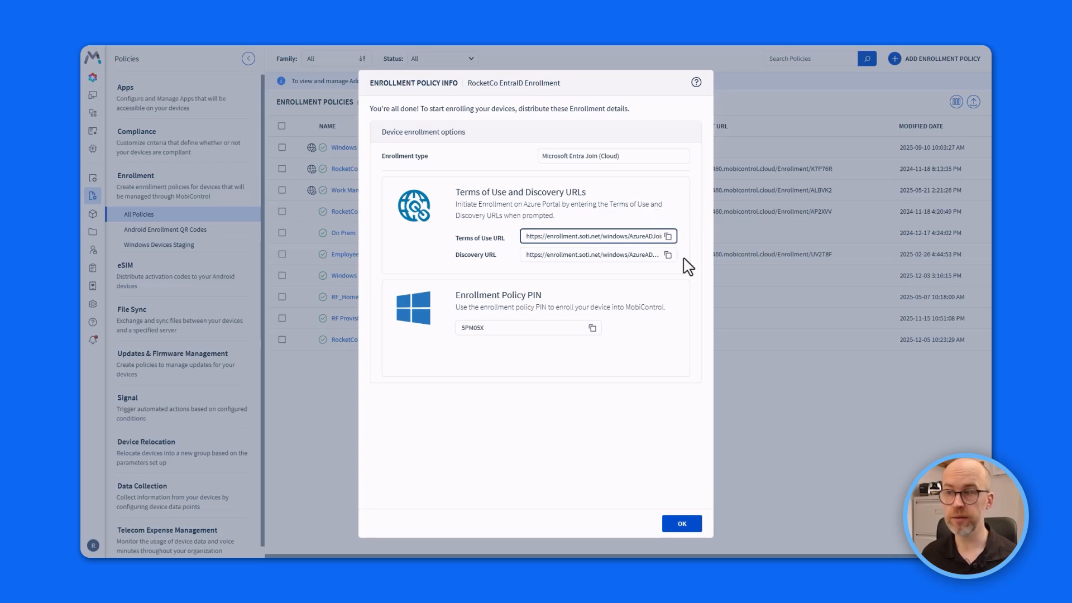
left_click(668, 255)
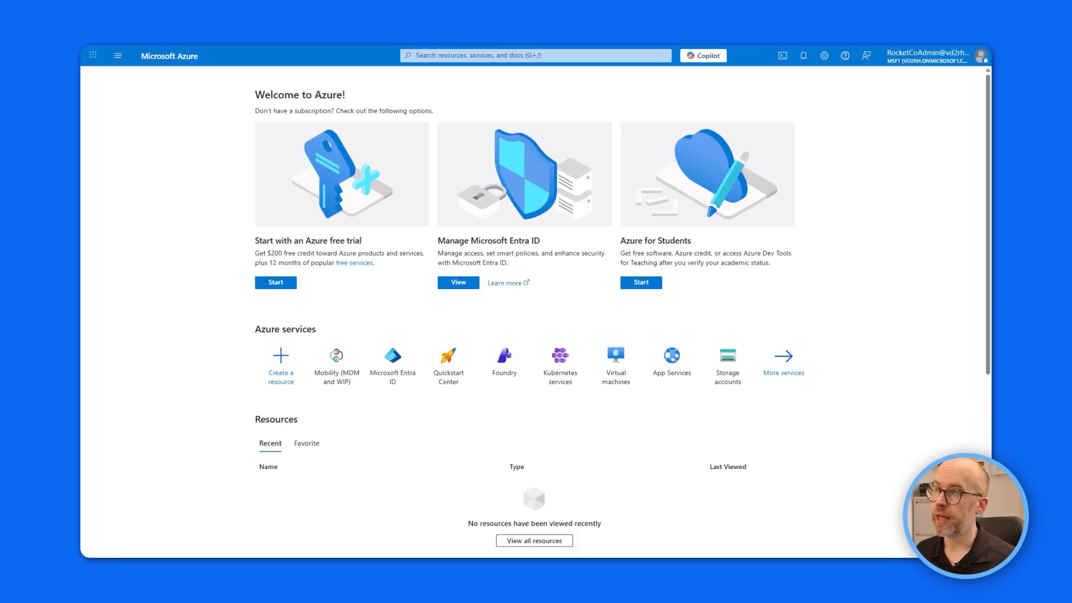
Search 'mobi' and open SOTI MobiControl under Mobility (MDM and WIP).
left_click(581, 56)
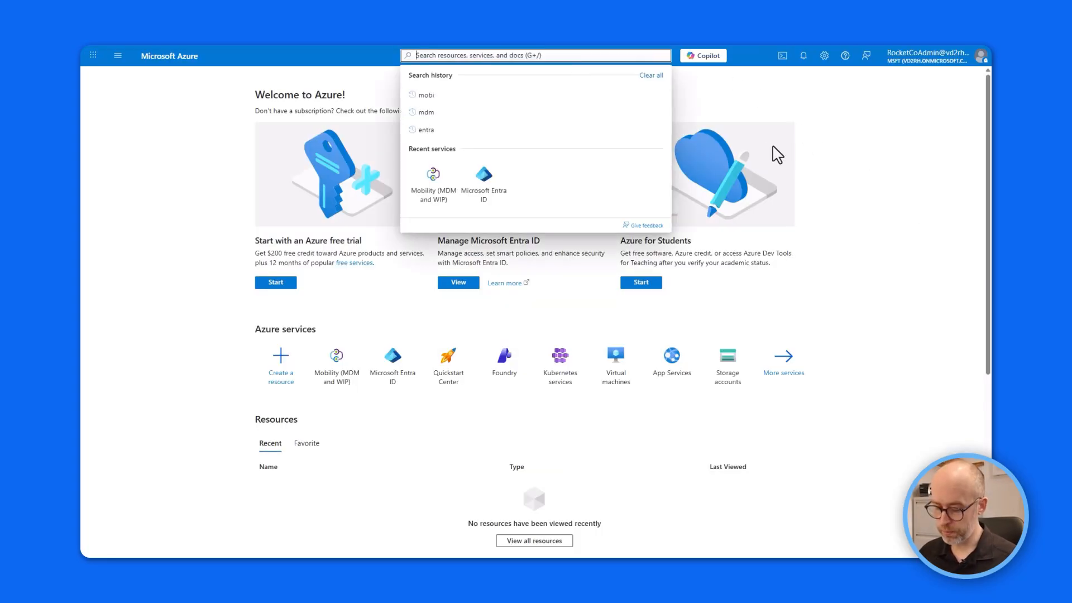
type("mobi")
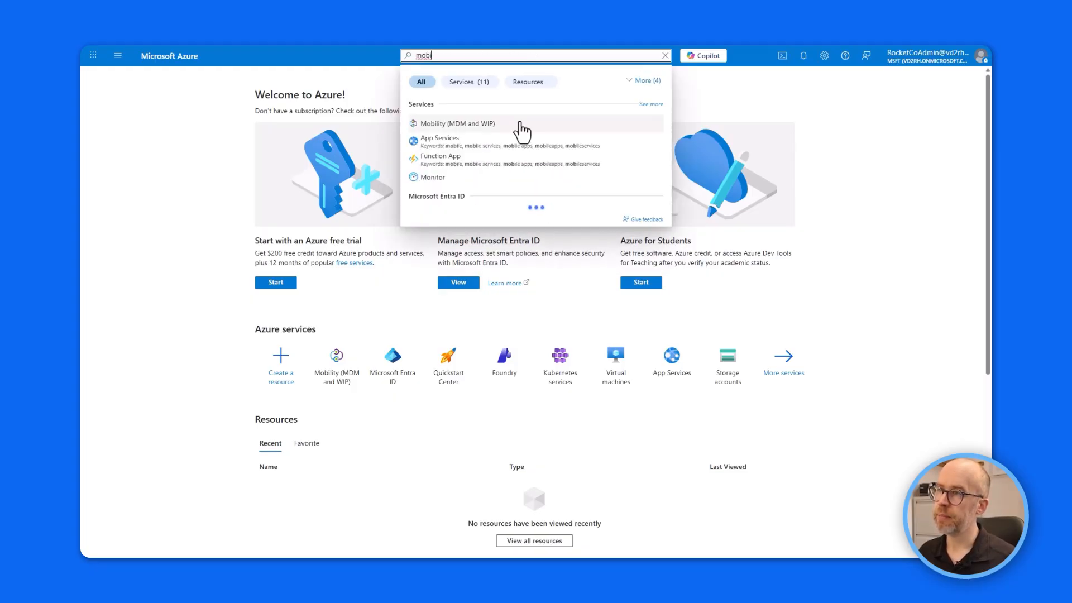
left_click(519, 125)
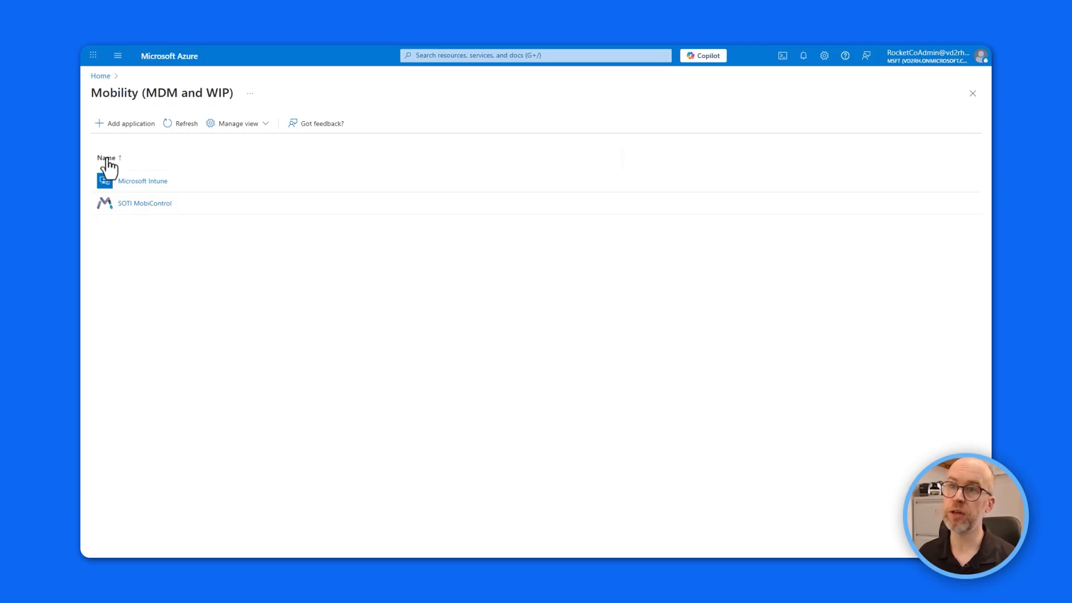
left_click(99, 125)
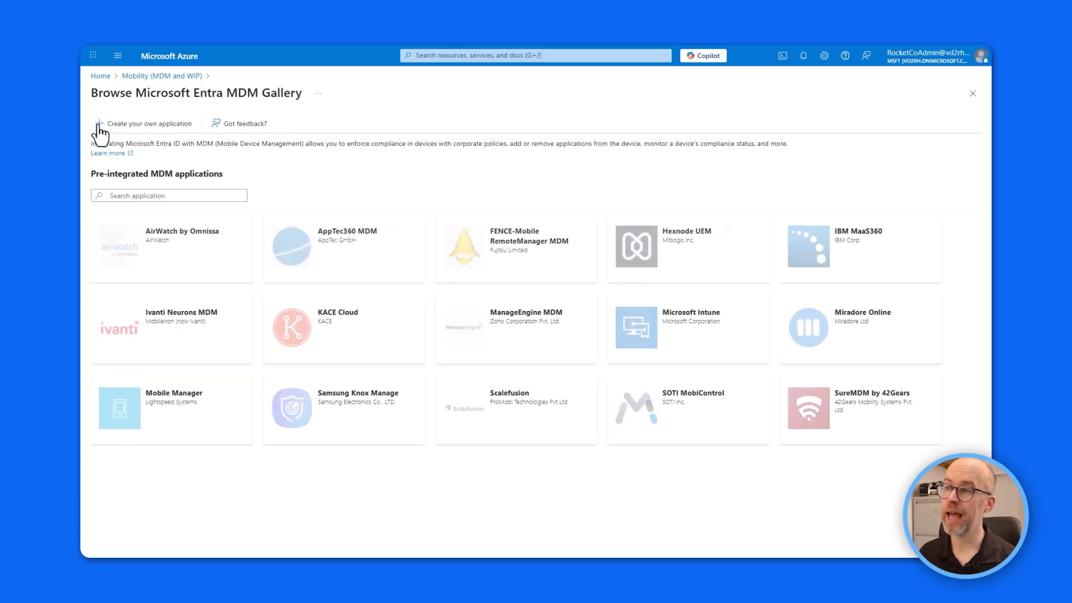
left_click(693, 413)
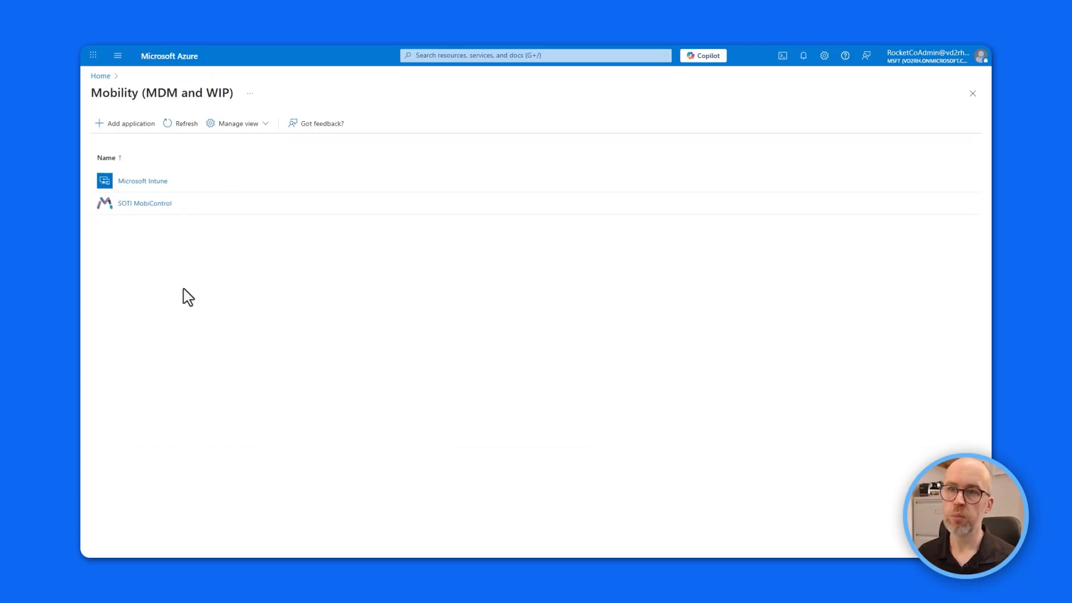
left_click(140, 204)
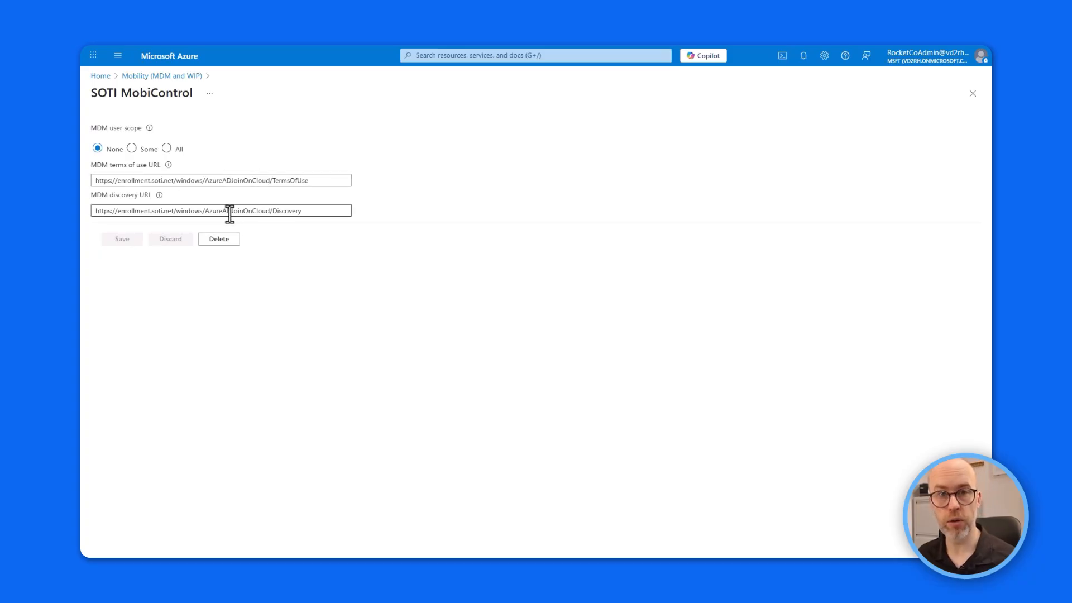
Paste the copied Terms of Use and Discovery URLs over the existing MDM URLs.
left_click(322, 177)
key("ctrl+a")
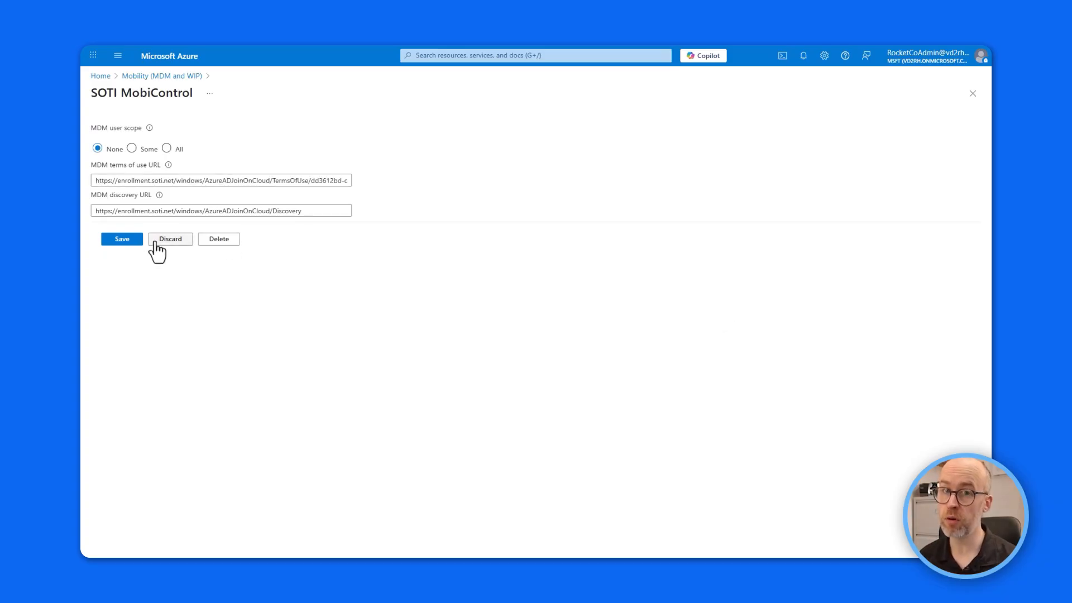
left_click(325, 211)
key("ctrl+a")
key("ctrl+v")
left_click(352, 152)
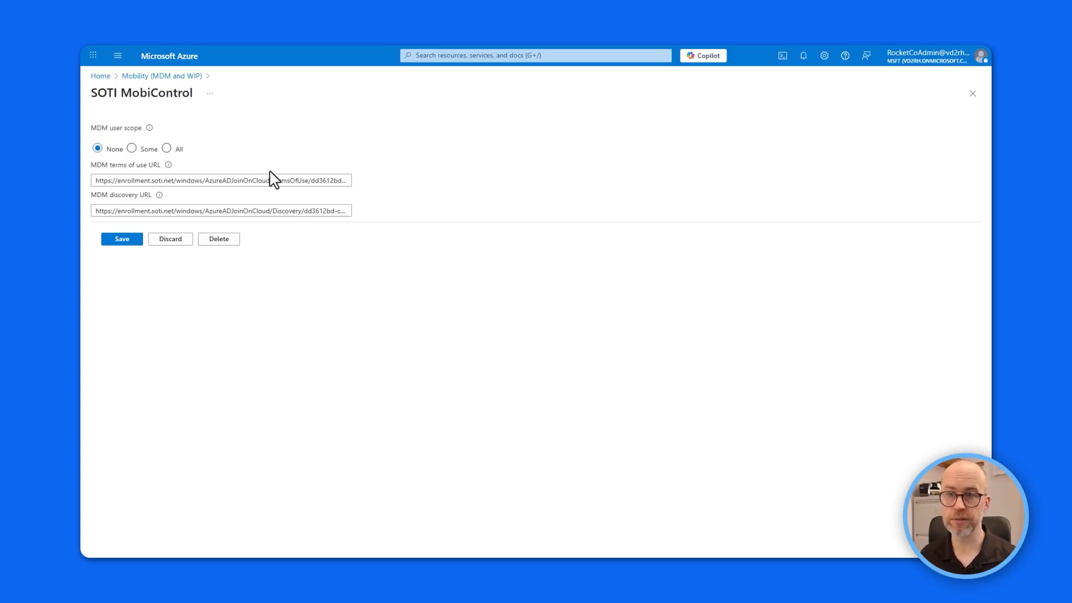
Set SOTI MobiControl's MDM user scope to All instead of the Front Line Device Users group.
left_click(132, 148)
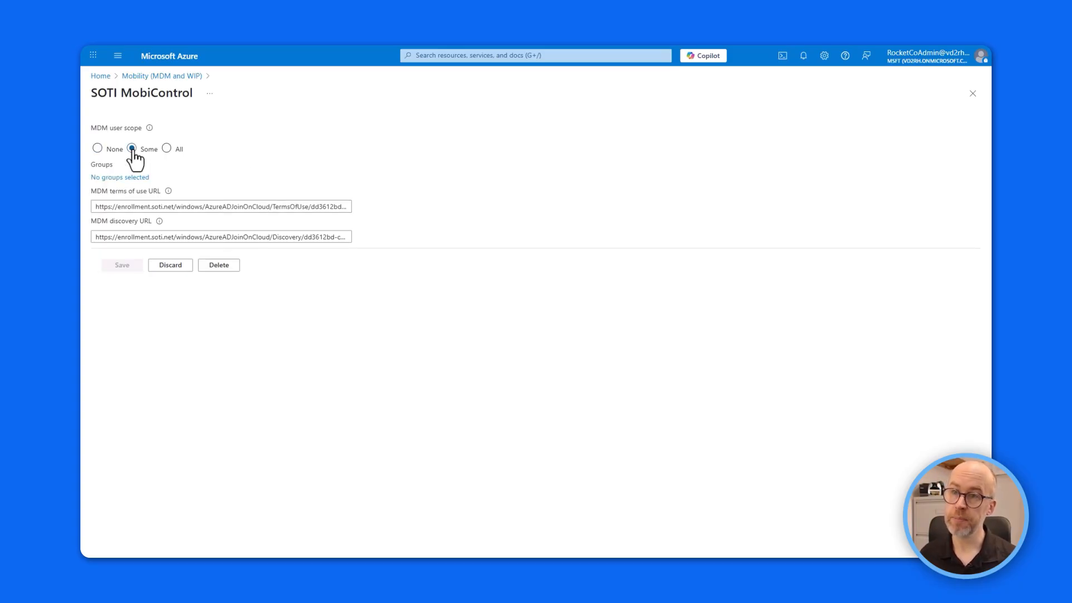
left_click(126, 178)
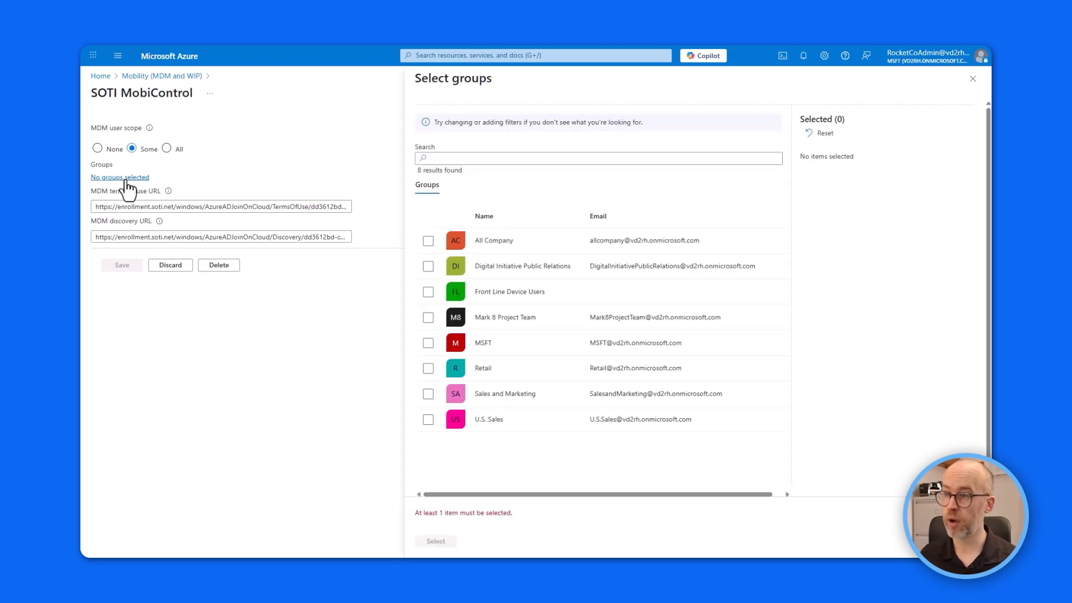
left_click(428, 293)
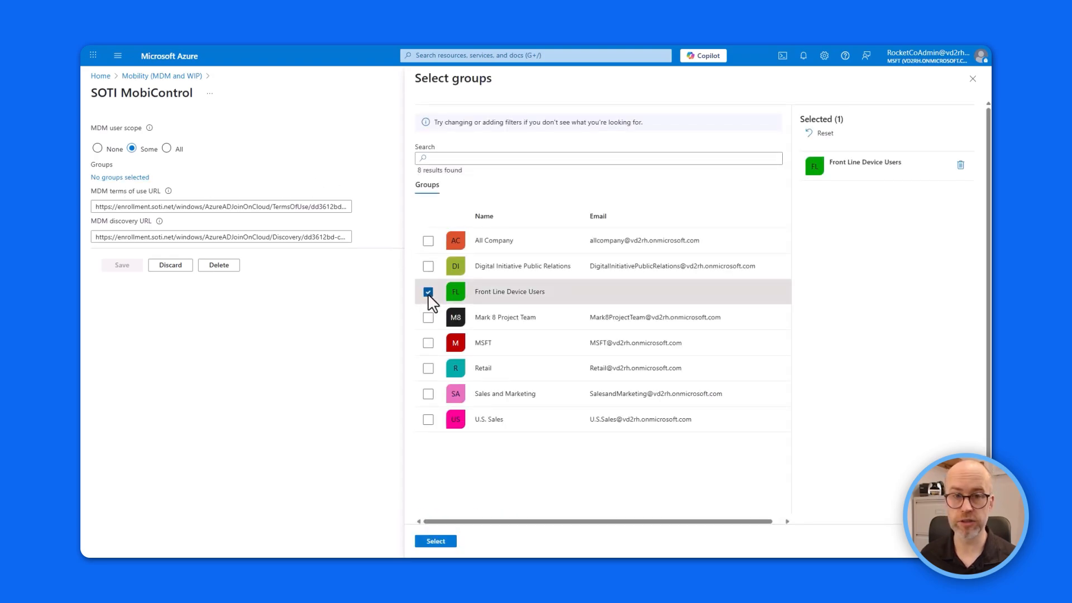
left_click(972, 79)
left_click(166, 149)
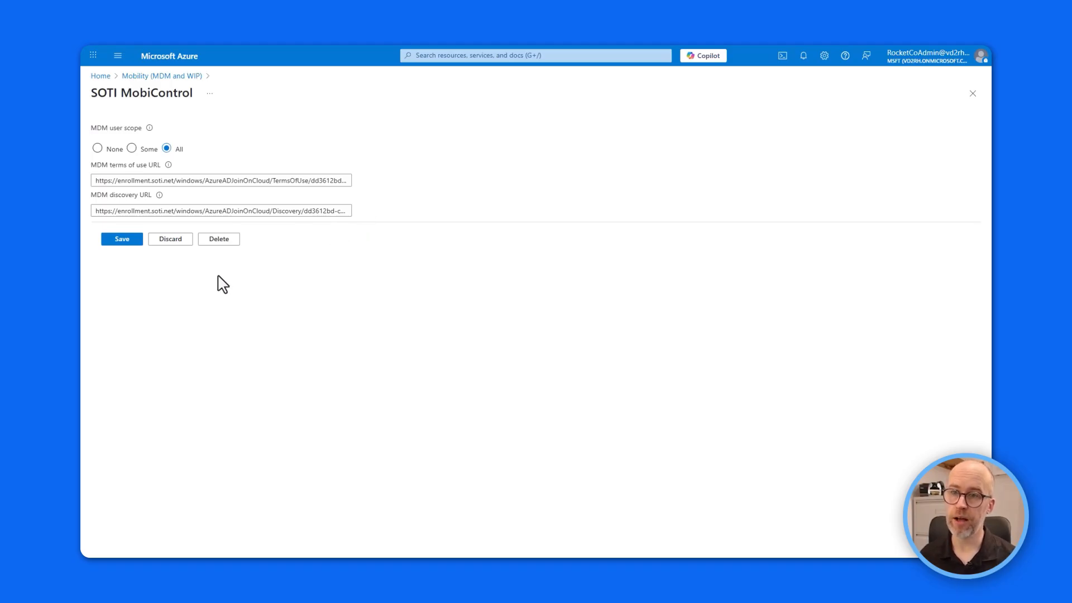
Save the MobiControl MDM settings, then open Microsoft Intune from the Mobility list.
left_click(119, 240)
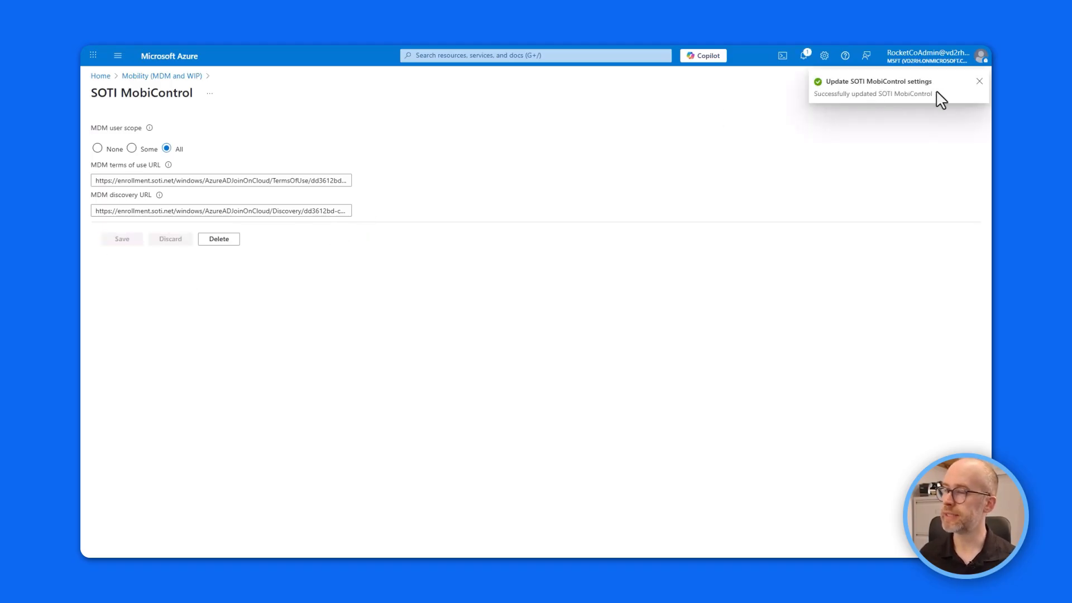
left_click(140, 76)
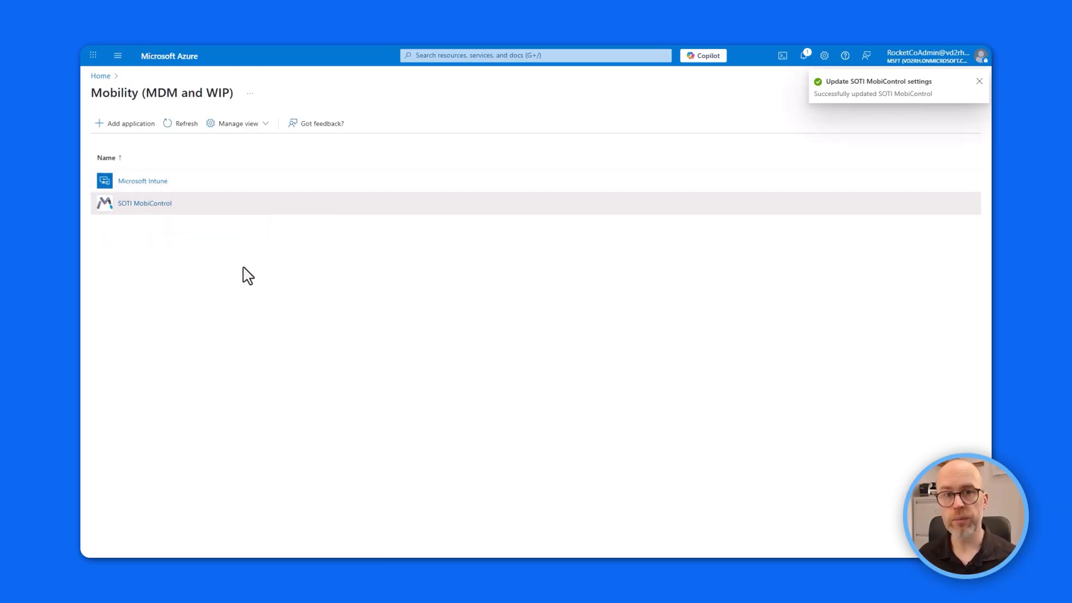
left_click(143, 182)
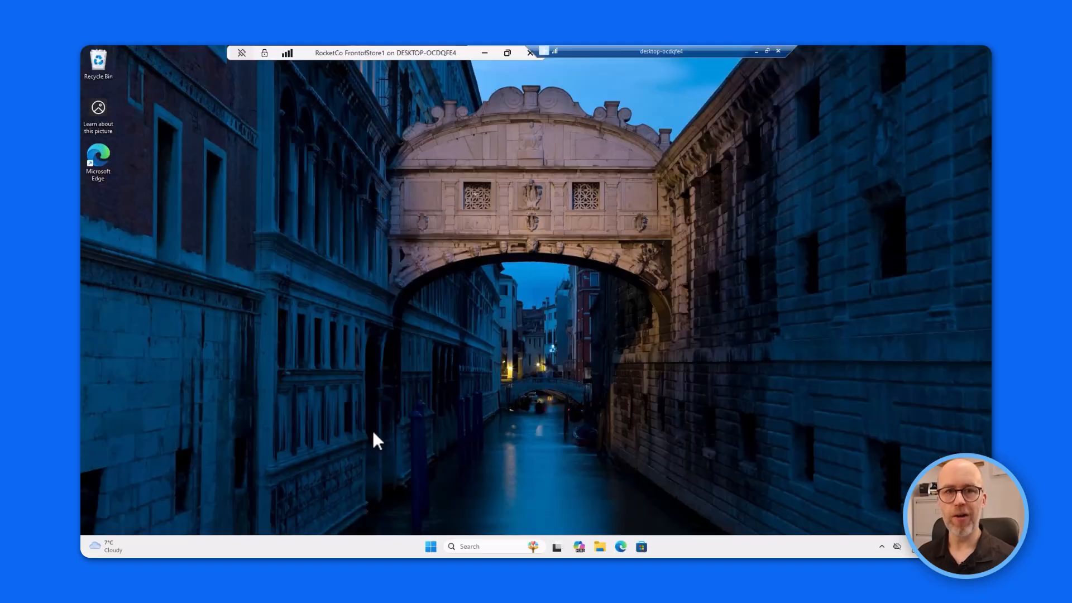
Open Access work or school and connect using the work account's email and password.
left_click(468, 546)
type("work or")
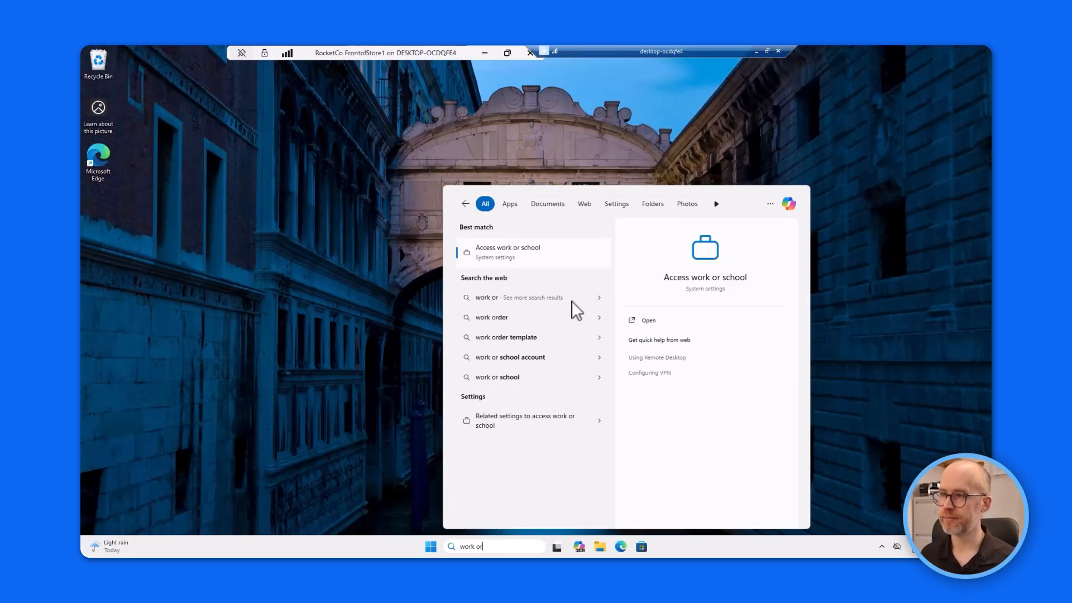
left_click(541, 254)
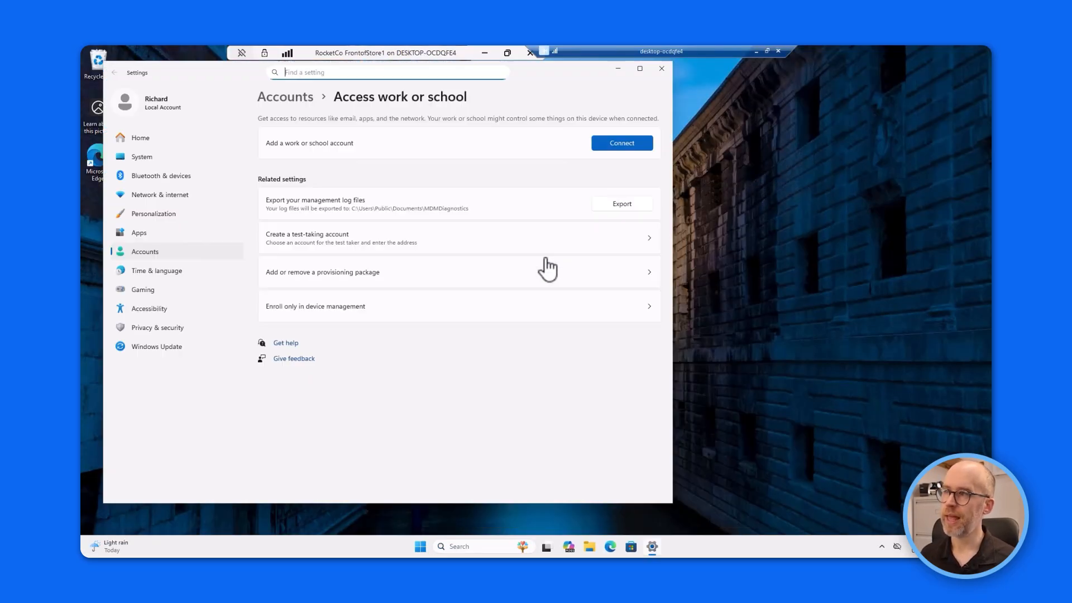
left_click(639, 148)
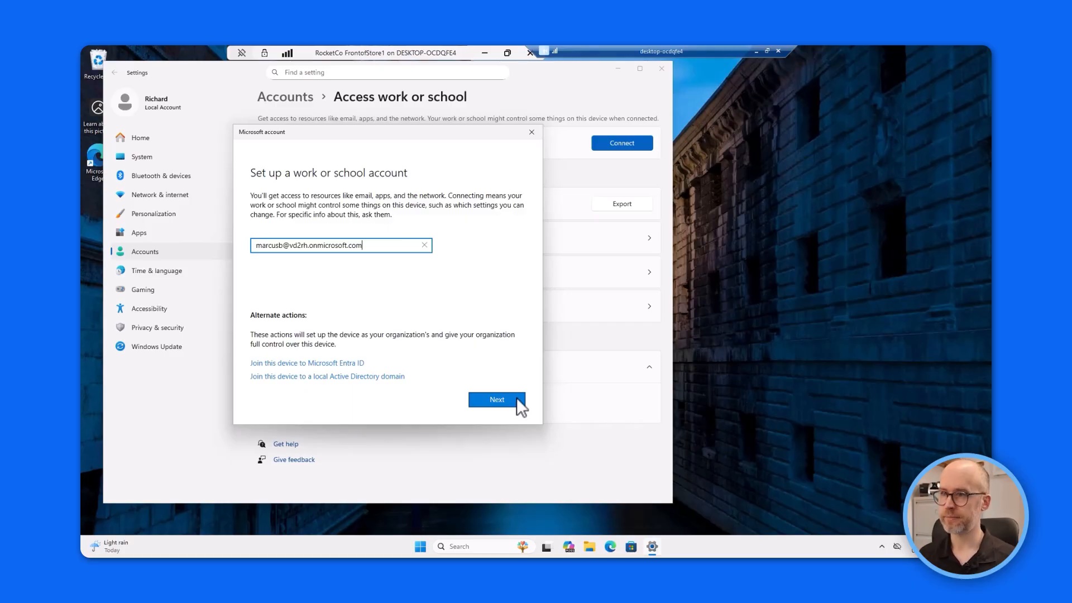
left_click(497, 400)
type("•••••••••")
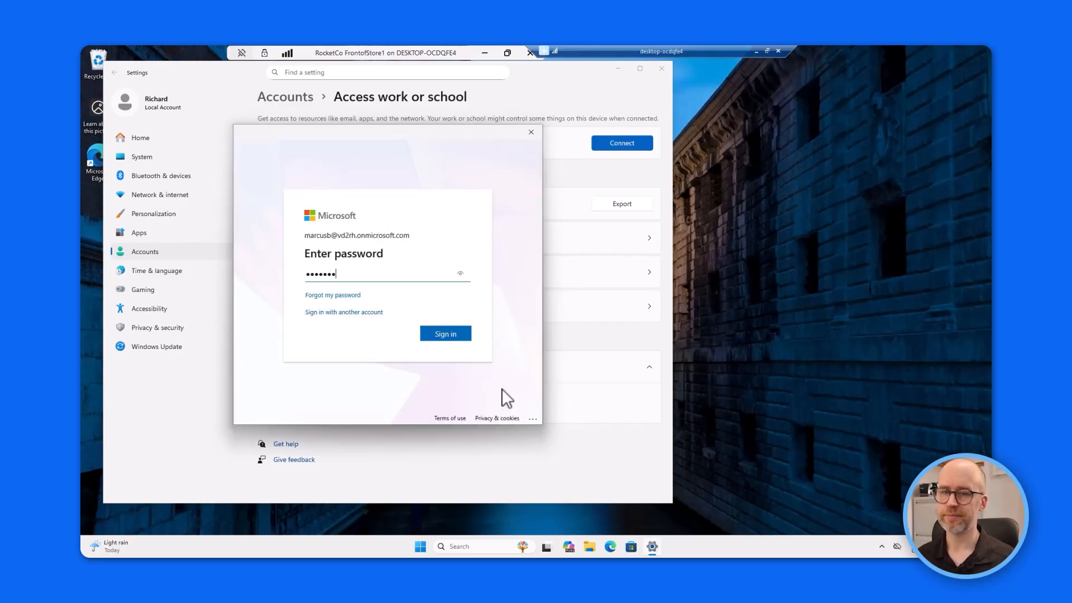
key("Return")
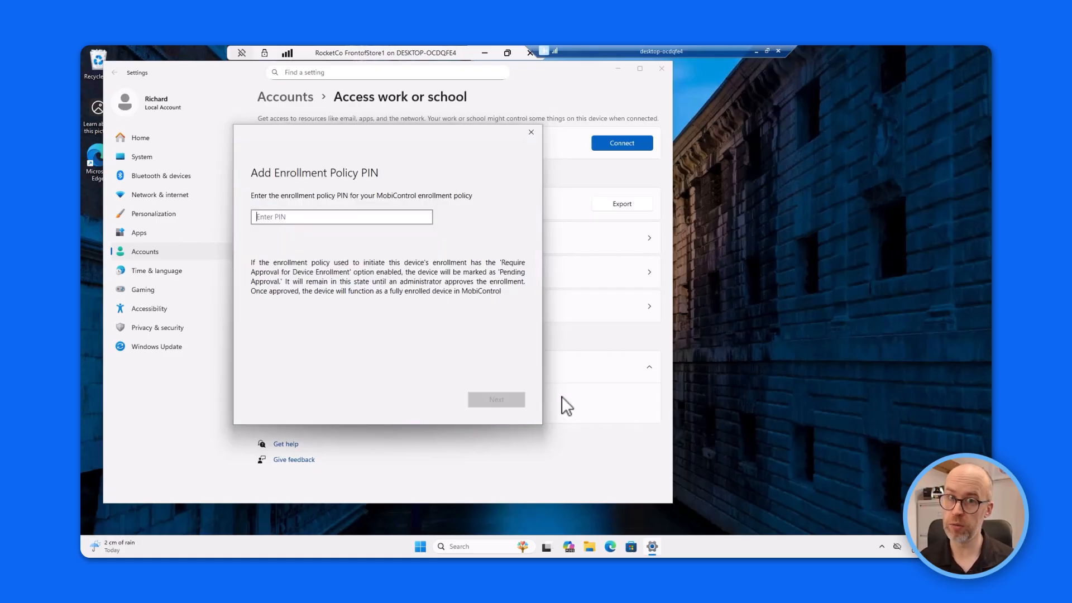
Paste the enrollment policy PIN and accept the company terms of use.
left_click(287, 216)
key("ctrl+v")
left_click(495, 399)
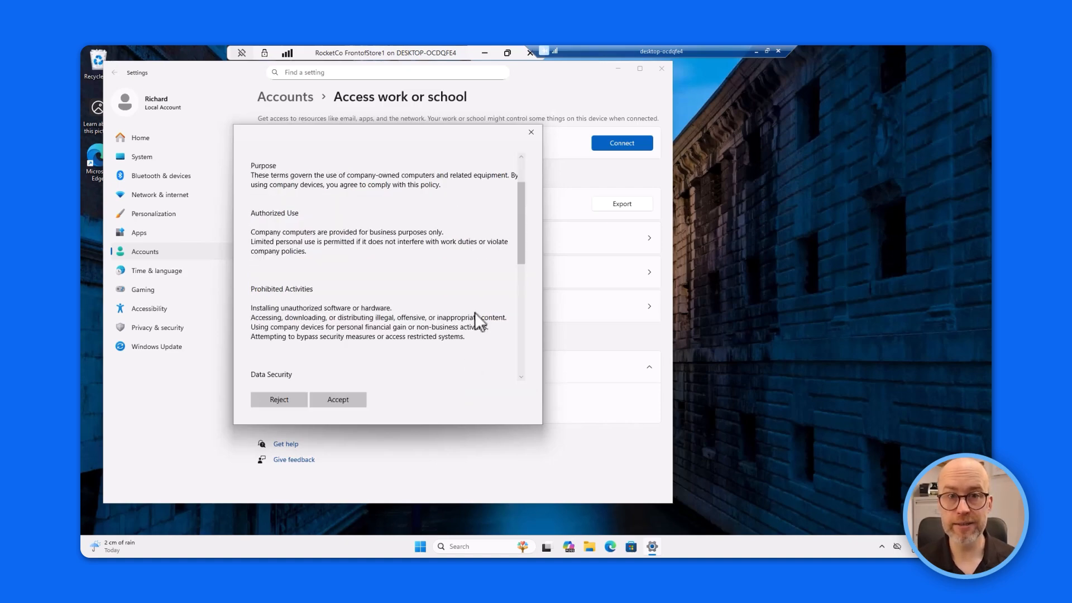
left_click(340, 403)
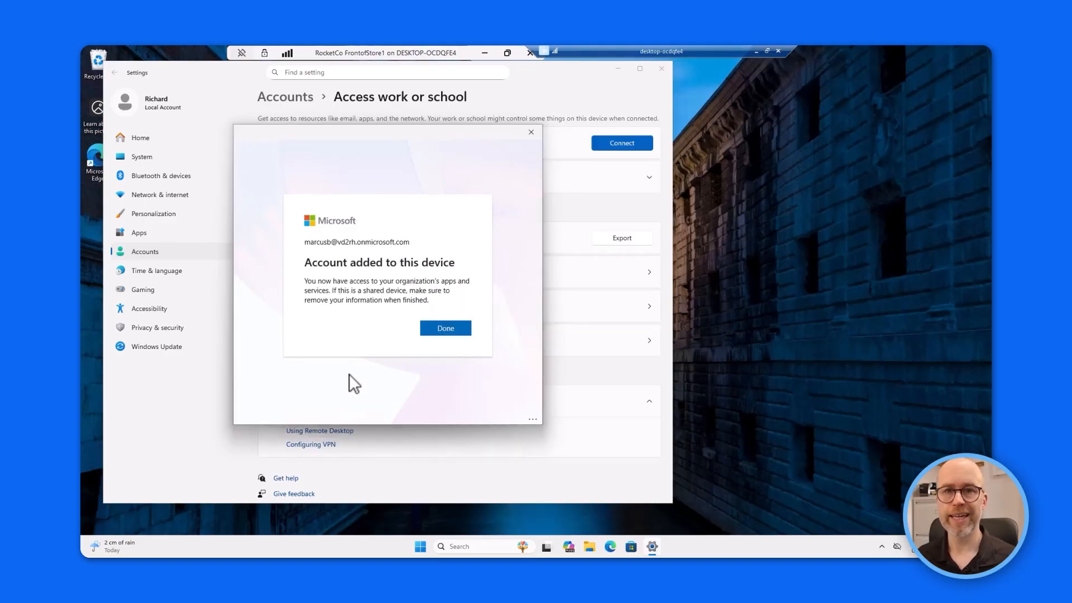
left_click(450, 329)
Check the new work account, then view the enrolled device's assigned user in MobiControl.
left_click(651, 176)
left_click(650, 177)
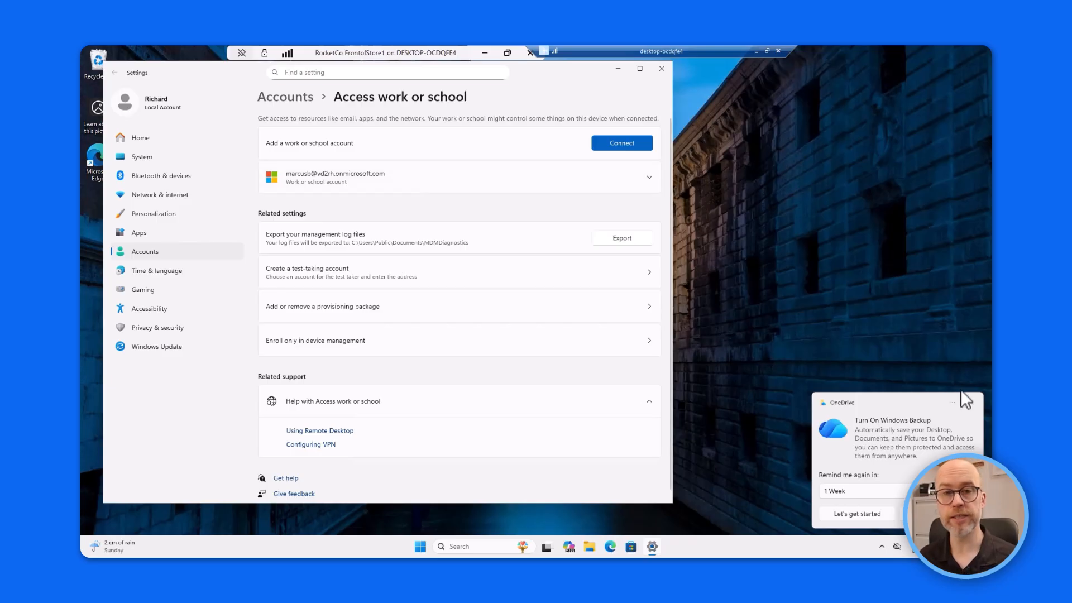
left_click(971, 403)
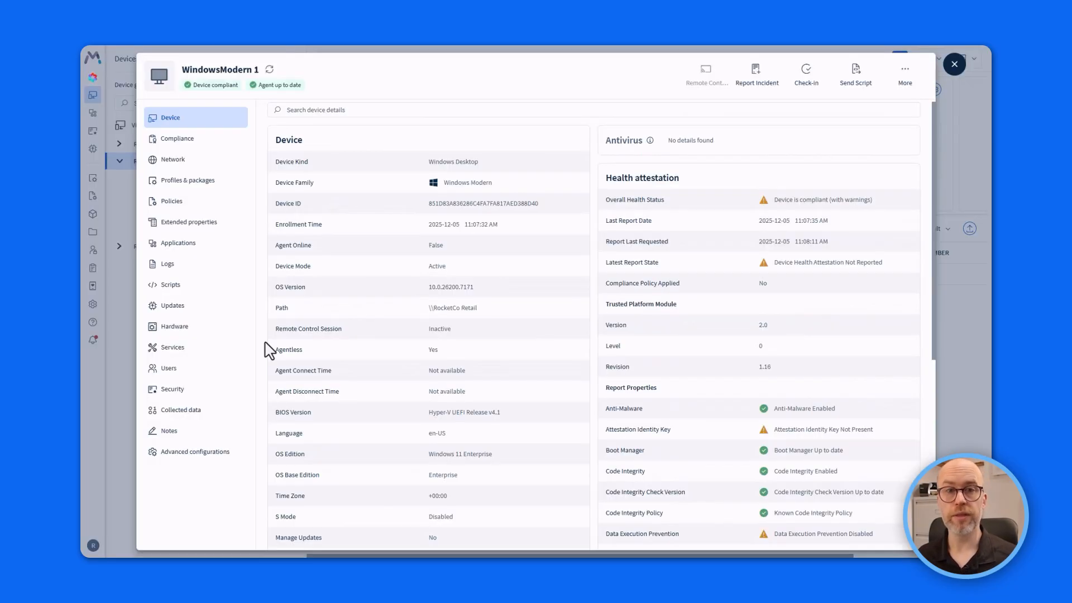
left_click(180, 373)
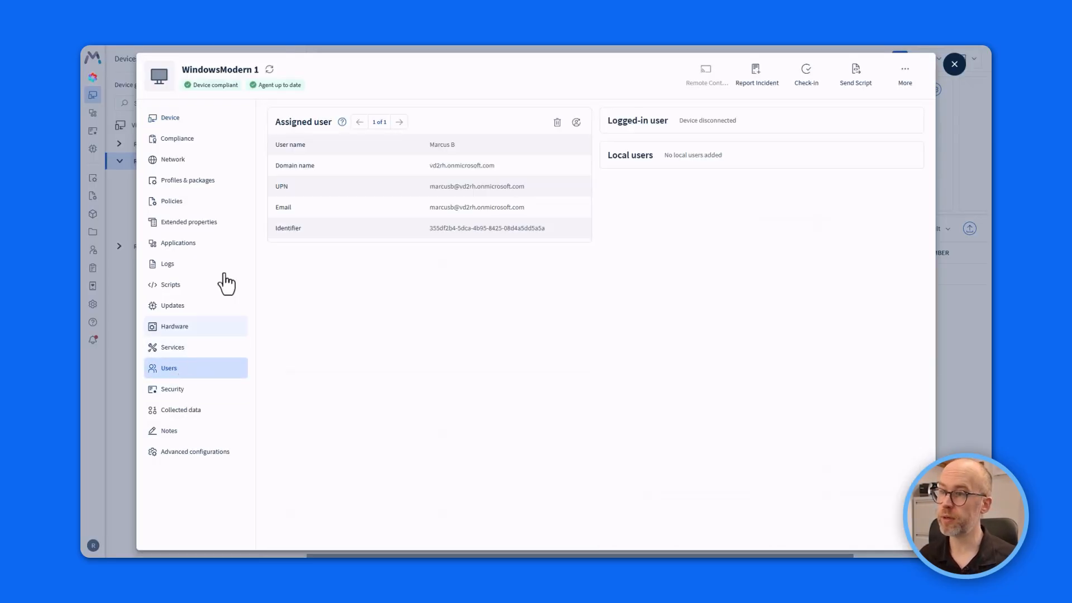